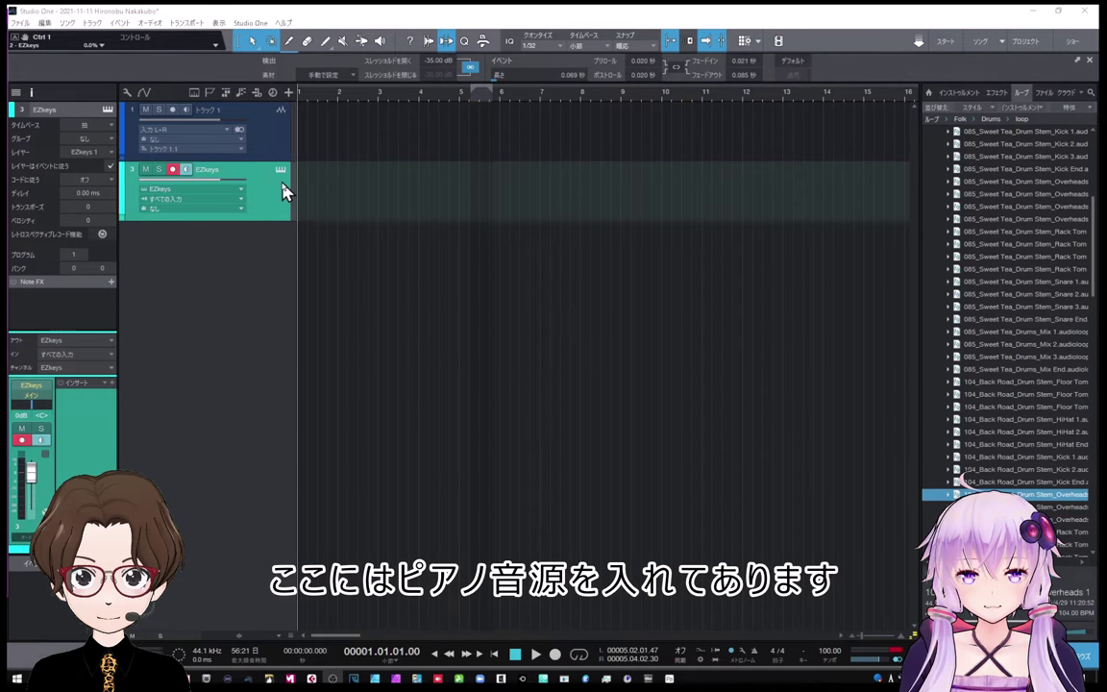
Step: Check the EZkeys grand piano and record a free-tempo melody on the EZkeys track with the drum track muted
click(281, 172)
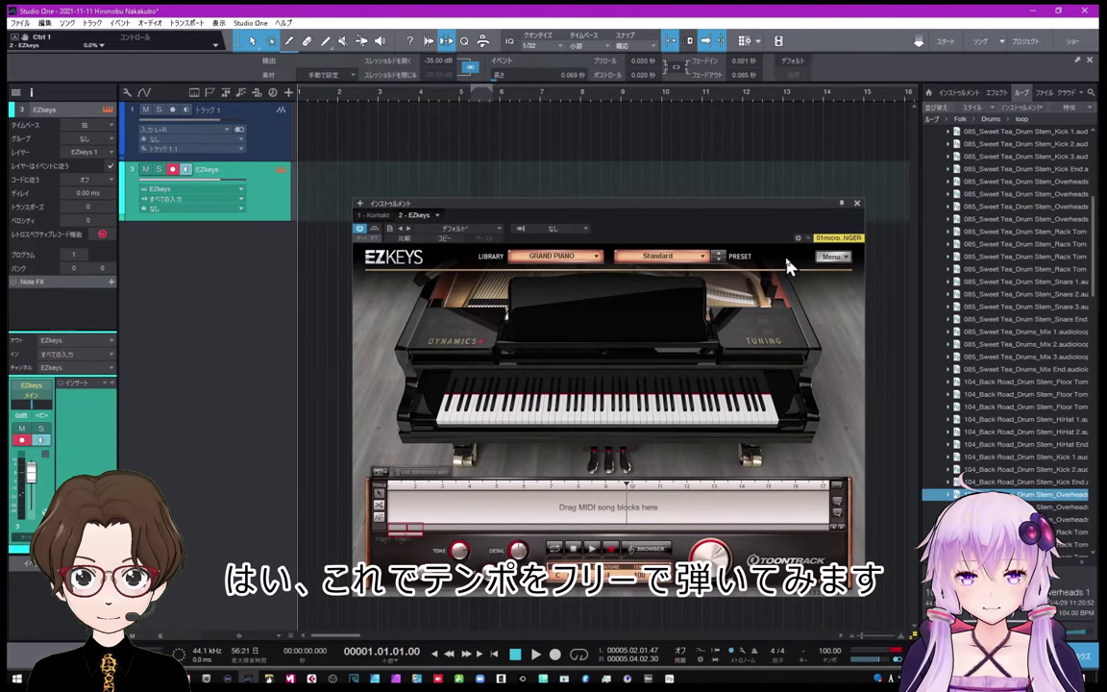
click(856, 205)
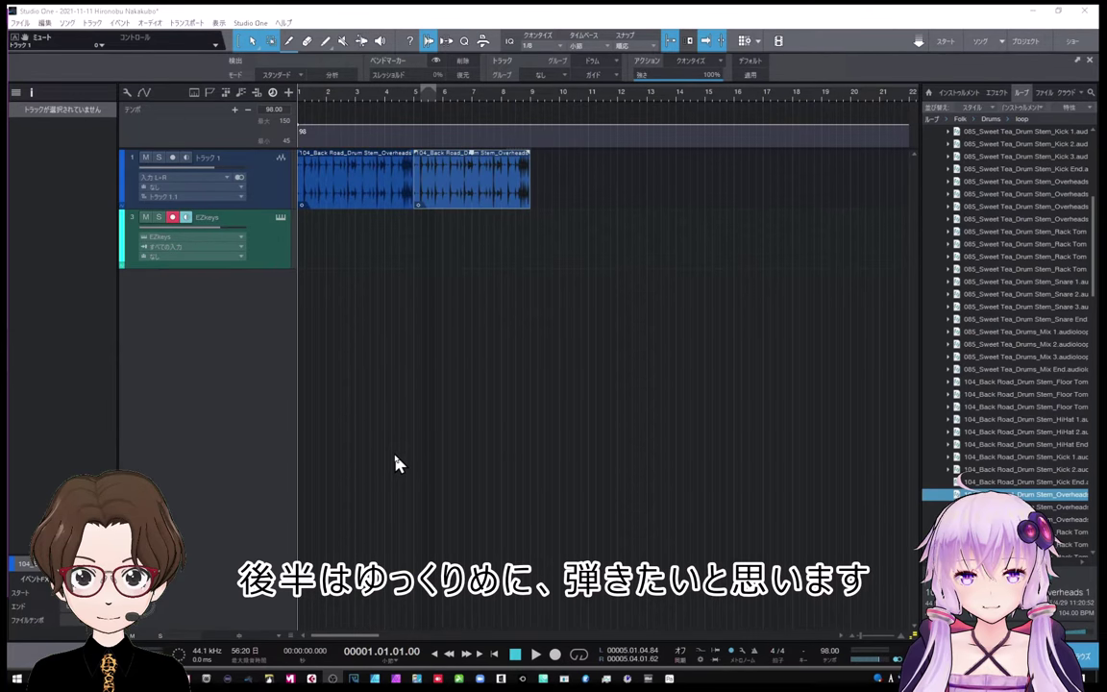
click(471, 180)
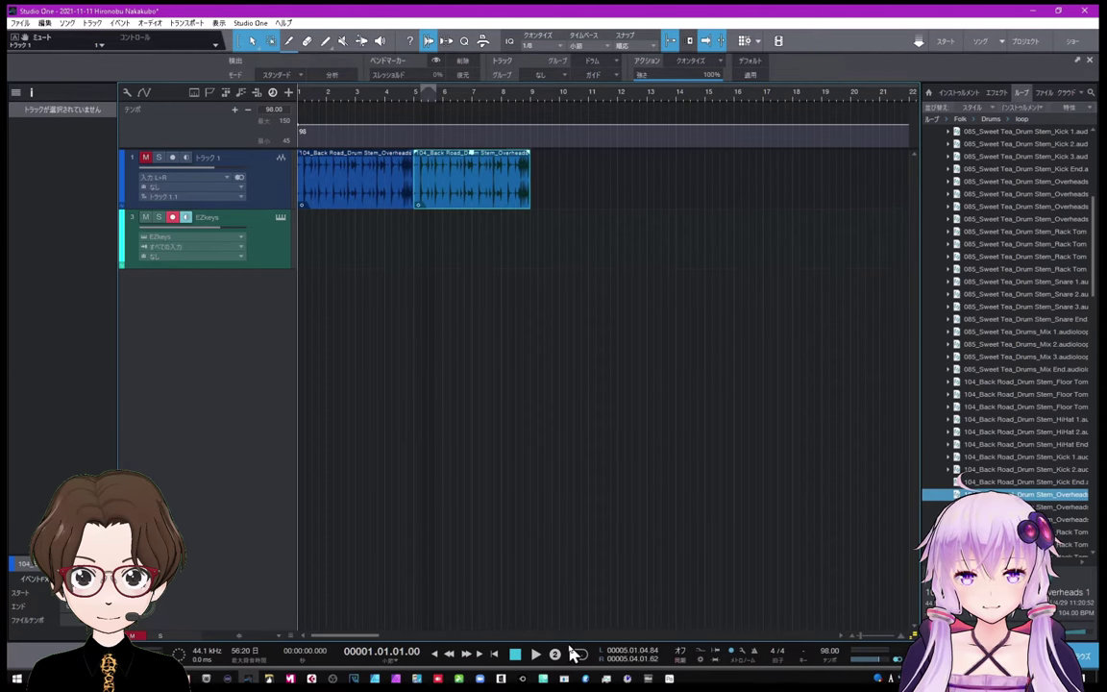
click(570, 651)
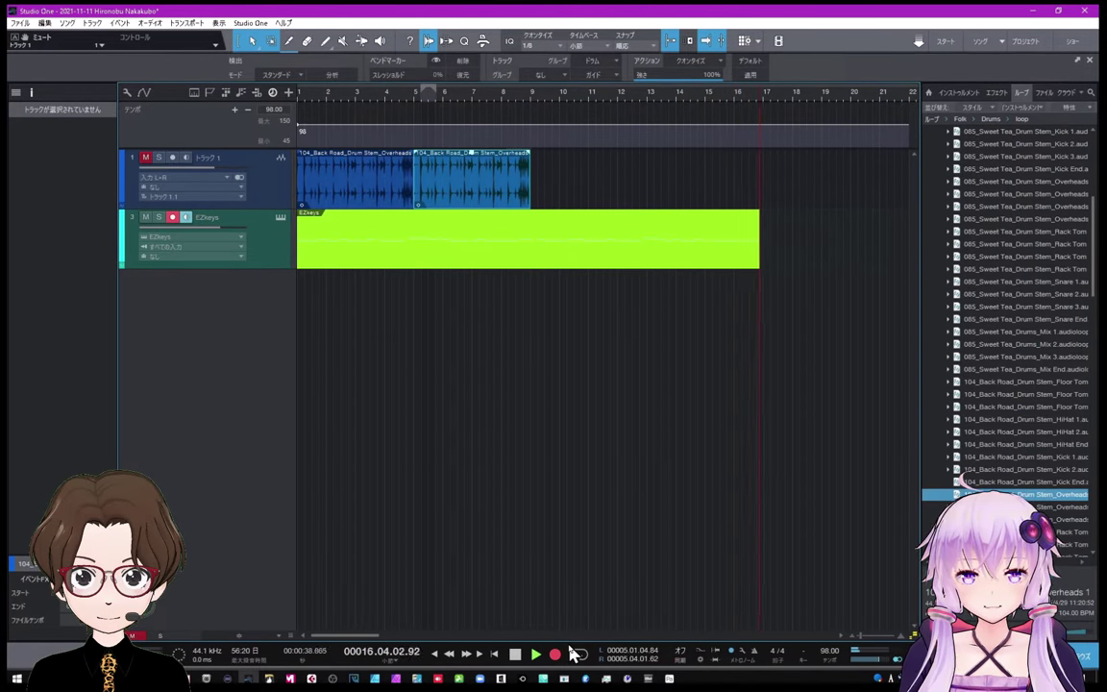
key(space)
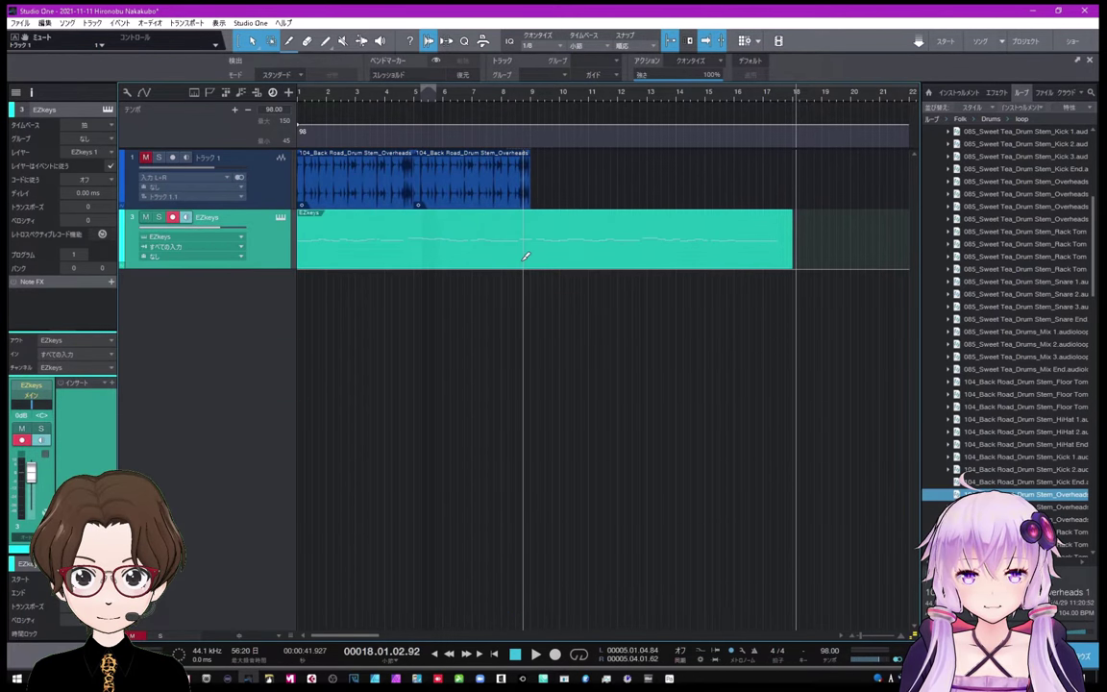
Step: Bounce the recorded EZkeys part to audio and check which detection algorithm Melodyne uses for it
key(ctrl+b)
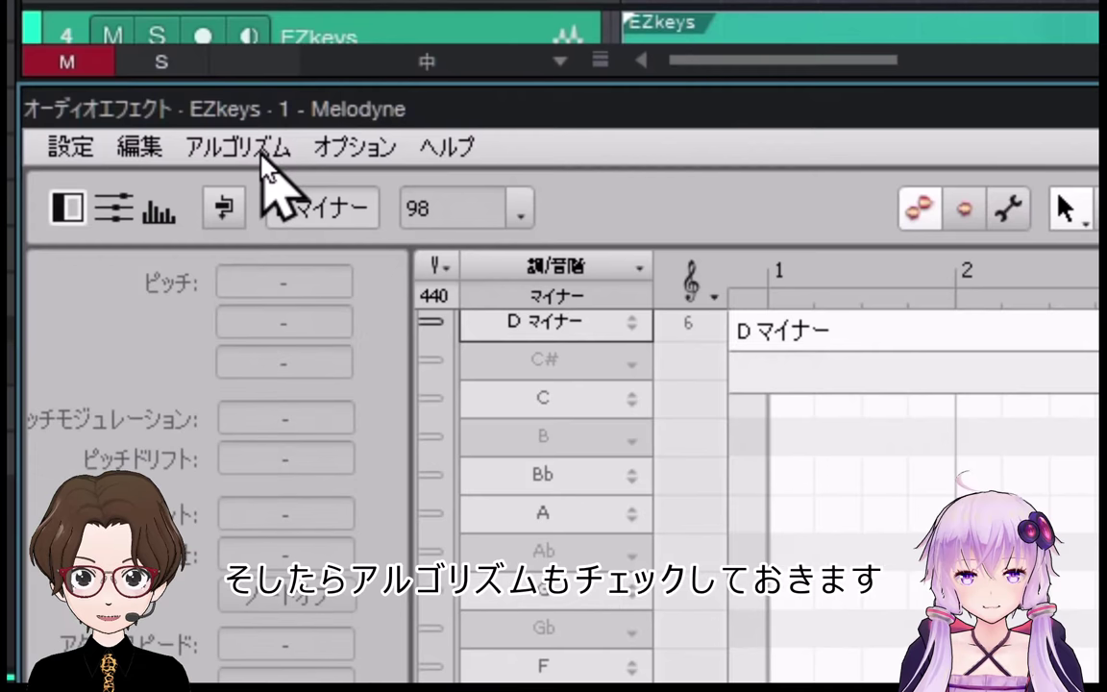
click(190, 191)
click(191, 195)
click(191, 193)
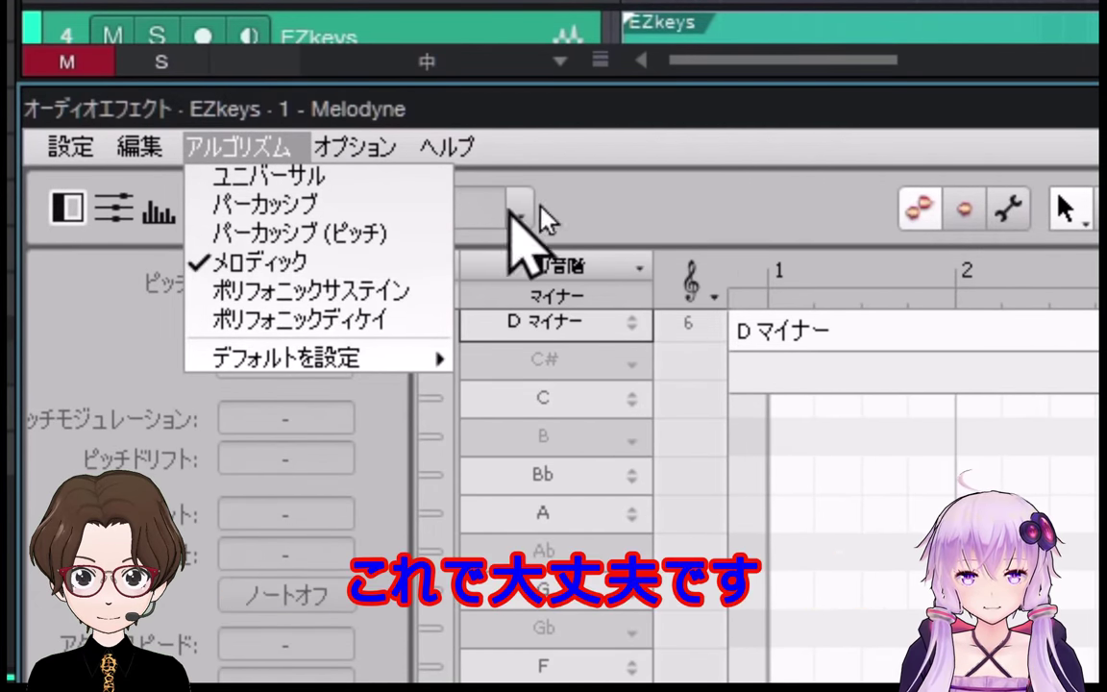
click(711, 195)
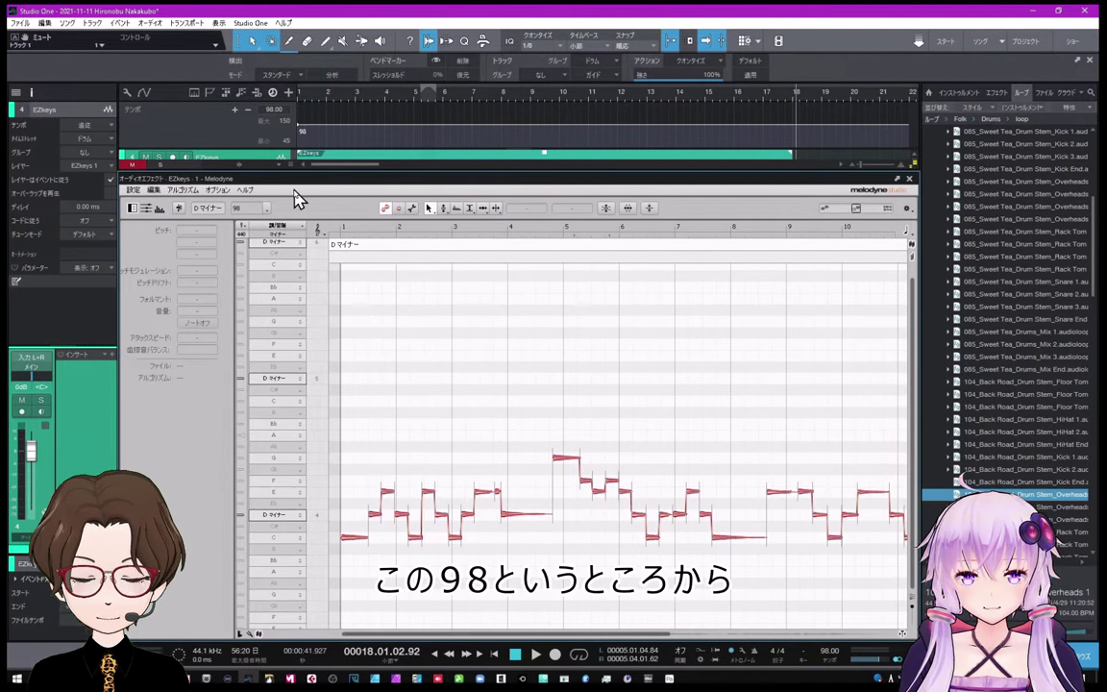
Step: Enter Melodyne's file tempo assignment for the EZkeys audio and run the extended tempo detection
click(267, 209)
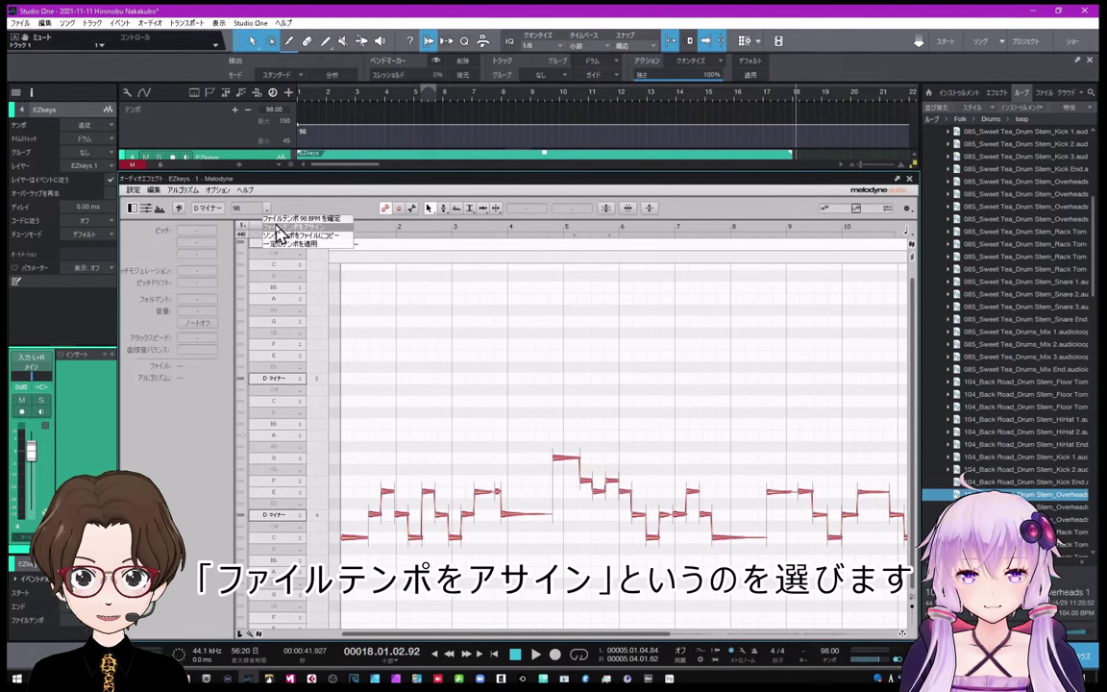
click(278, 232)
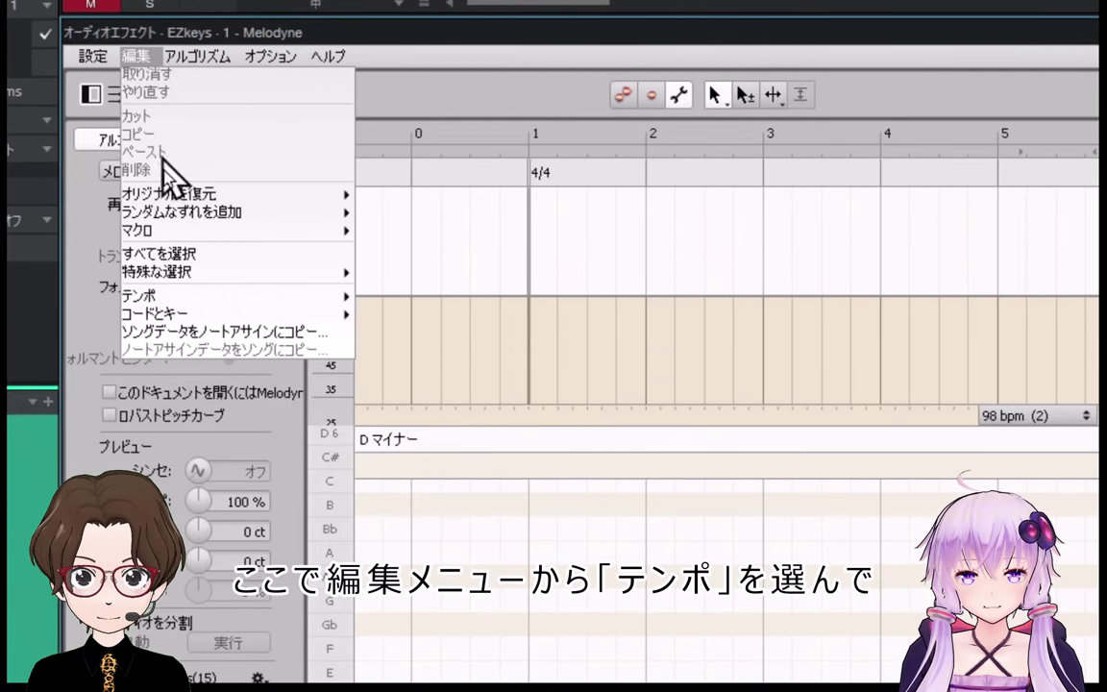
mouse_move(185, 300)
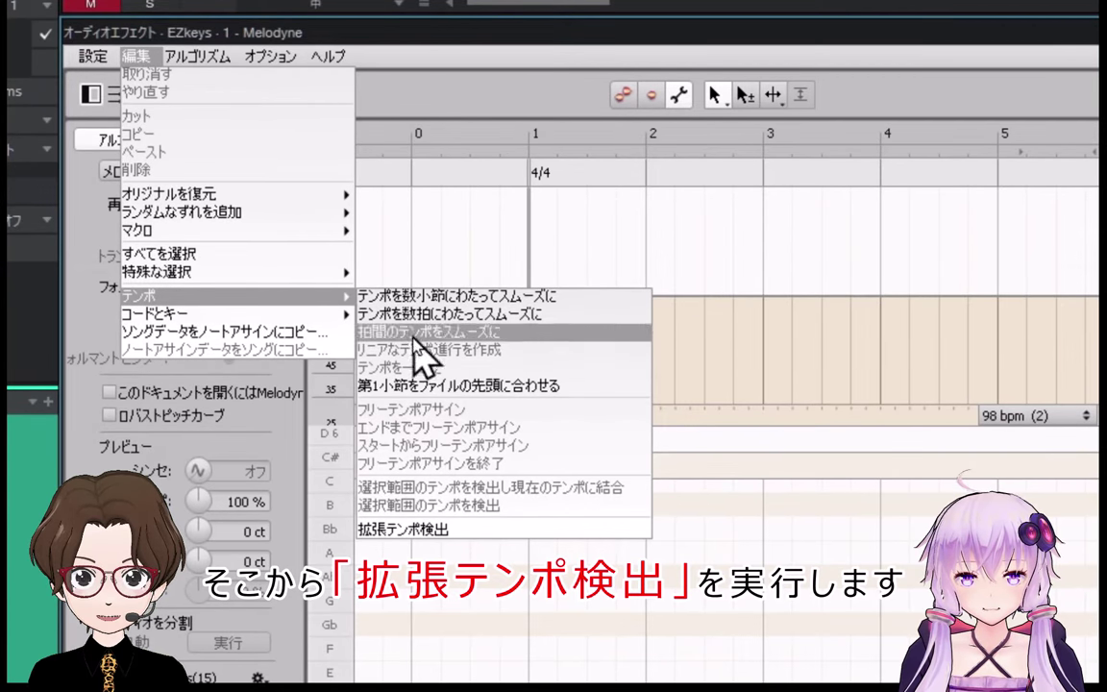
click(416, 529)
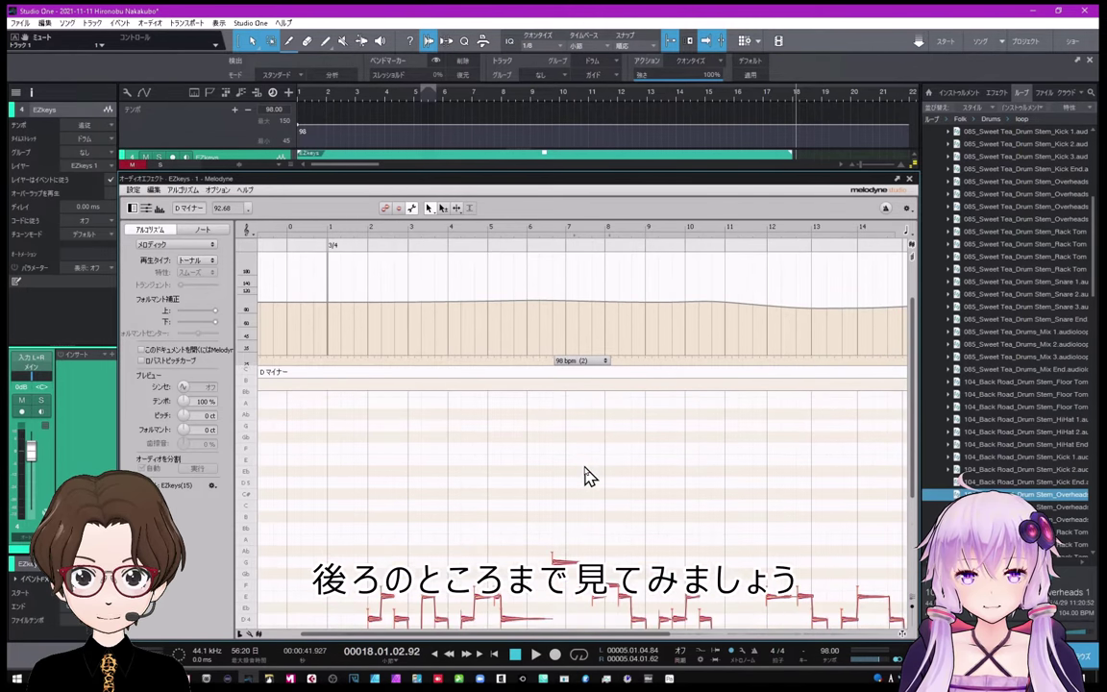
Step: Align the start of bar 1 with the melody's first note and set the time signature to 4/4
scroll(588, 480, down, 4)
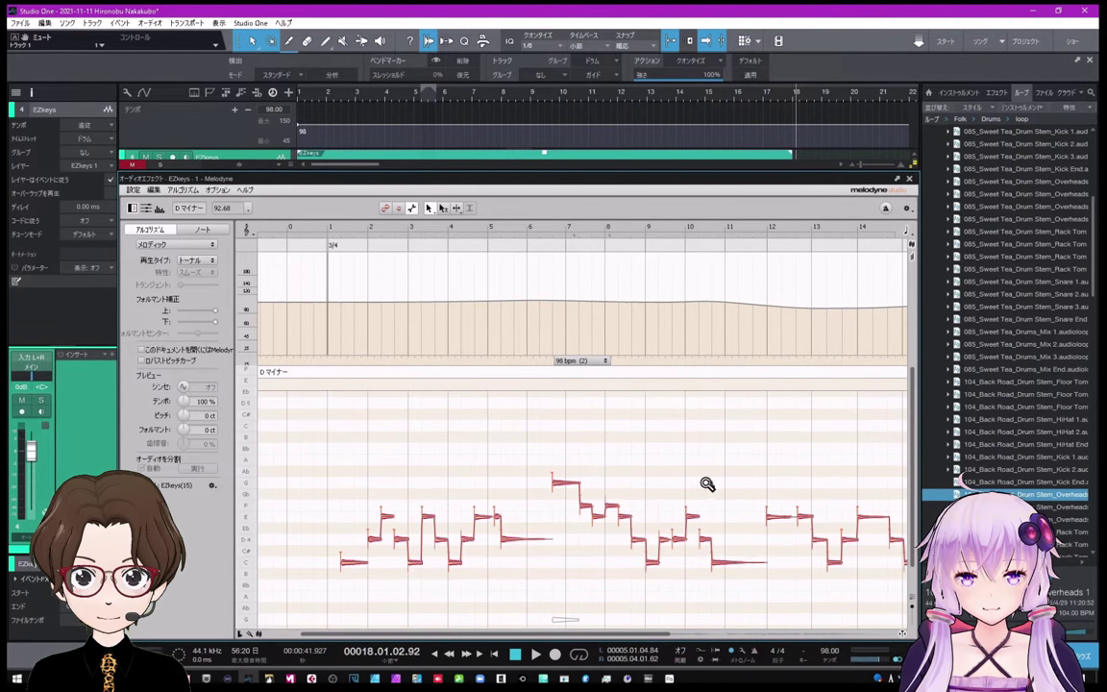
mouse_move(707, 484)
mouse_down()
mouse_move(830, 487)
mouse_move(696, 477)
mouse_up()
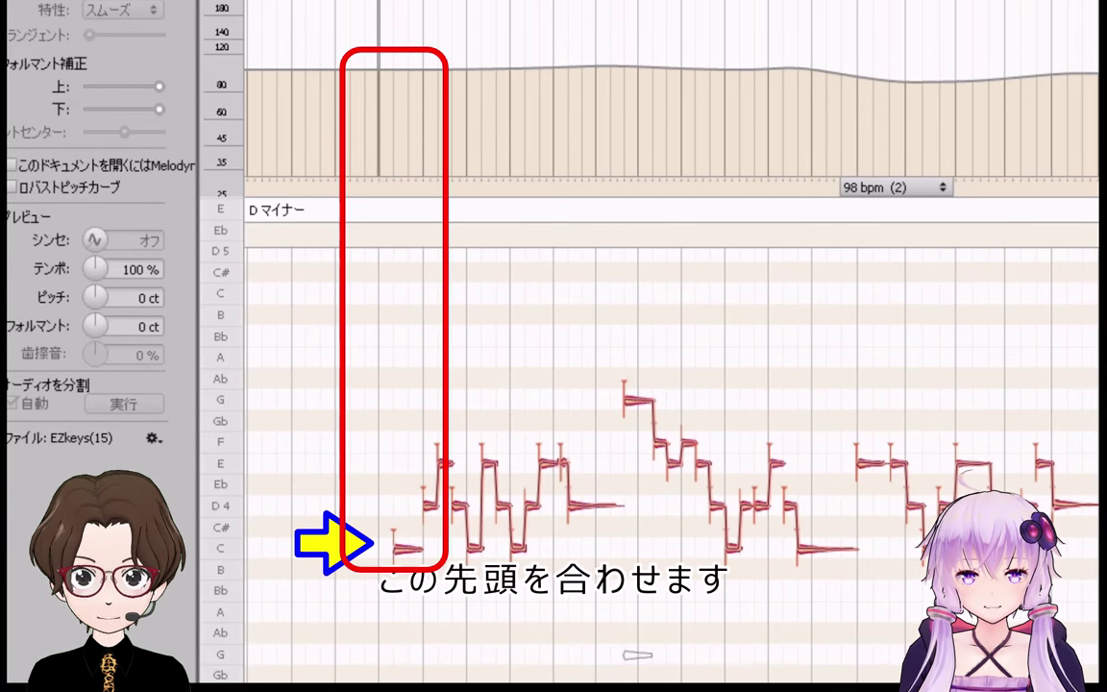
drag(379, 3, 393, 3)
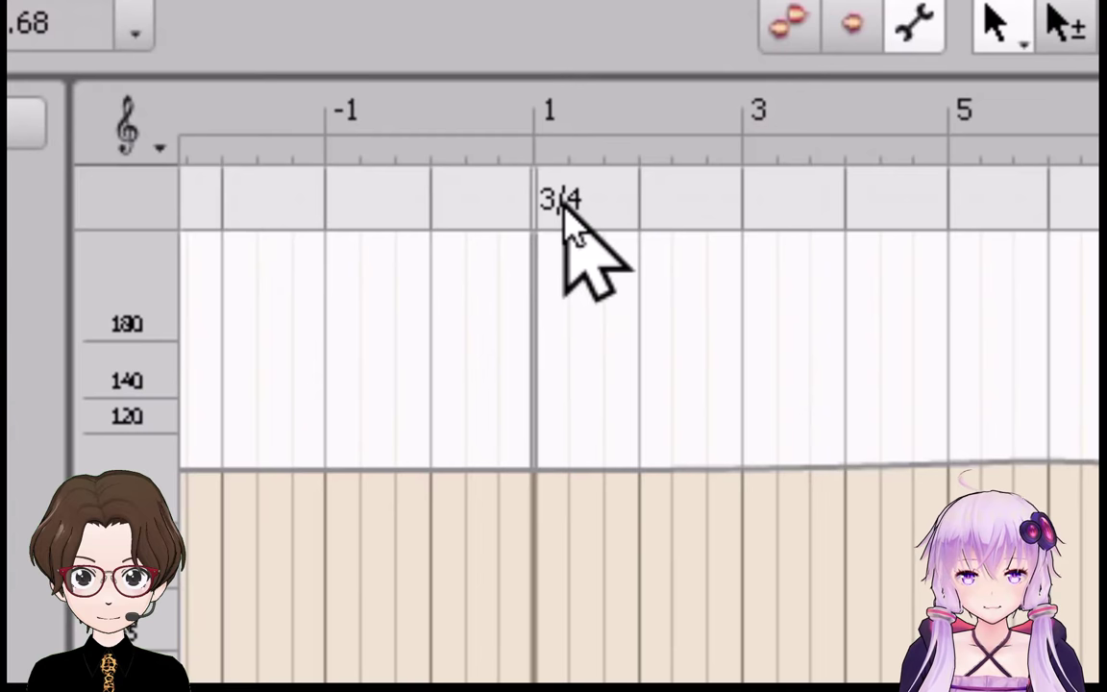
click(564, 213)
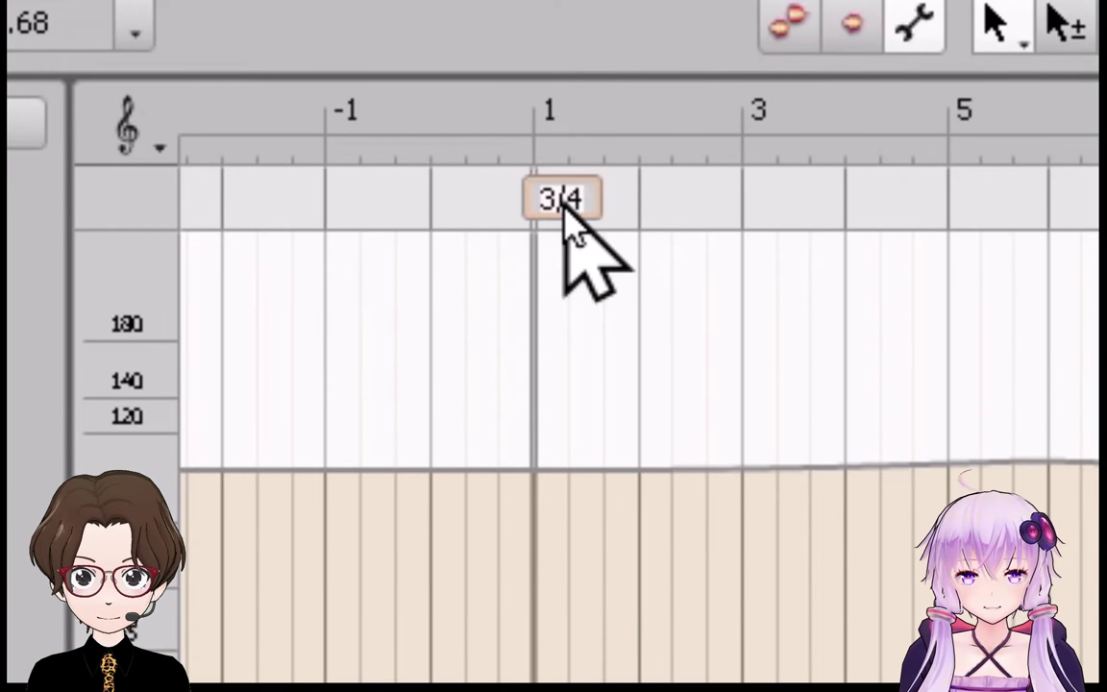
drag(568, 184, 563, 168)
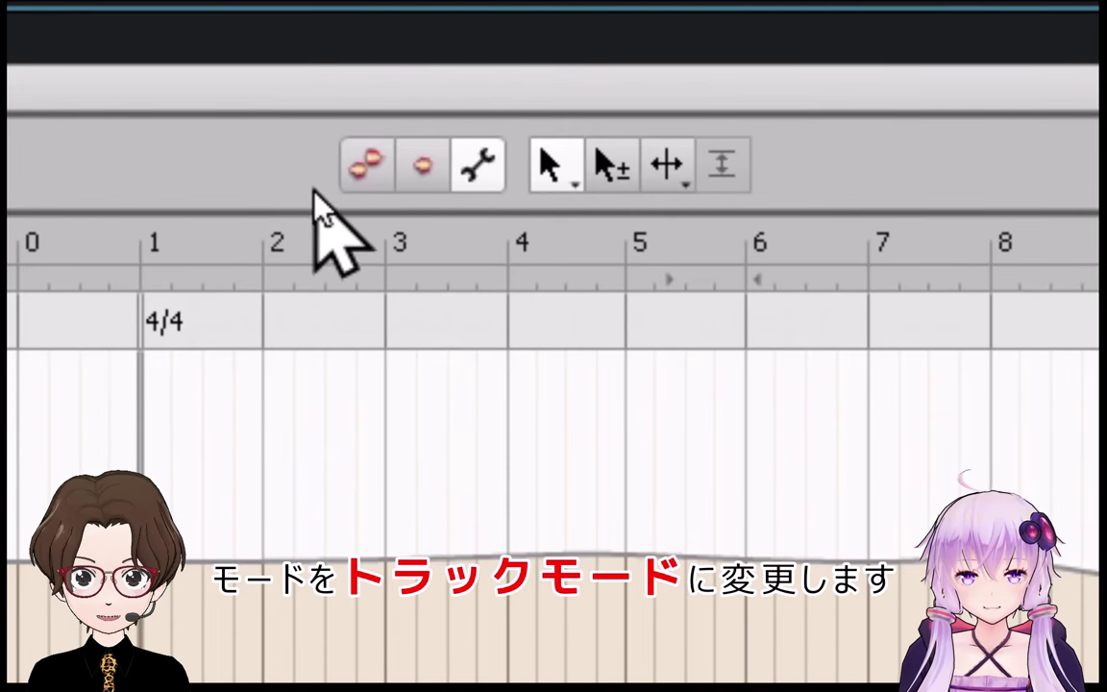
Step: Return Melodyne to track mode, close it, and apply the EZkeys audio event's detected tempo to the tempo track
click(360, 166)
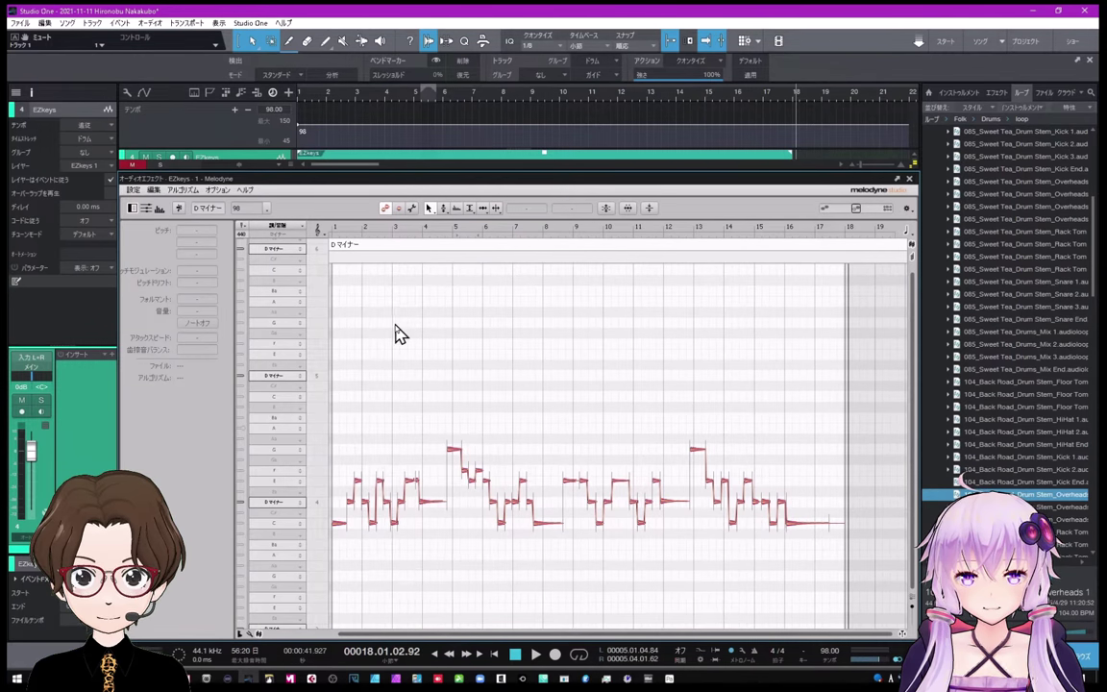
click(910, 179)
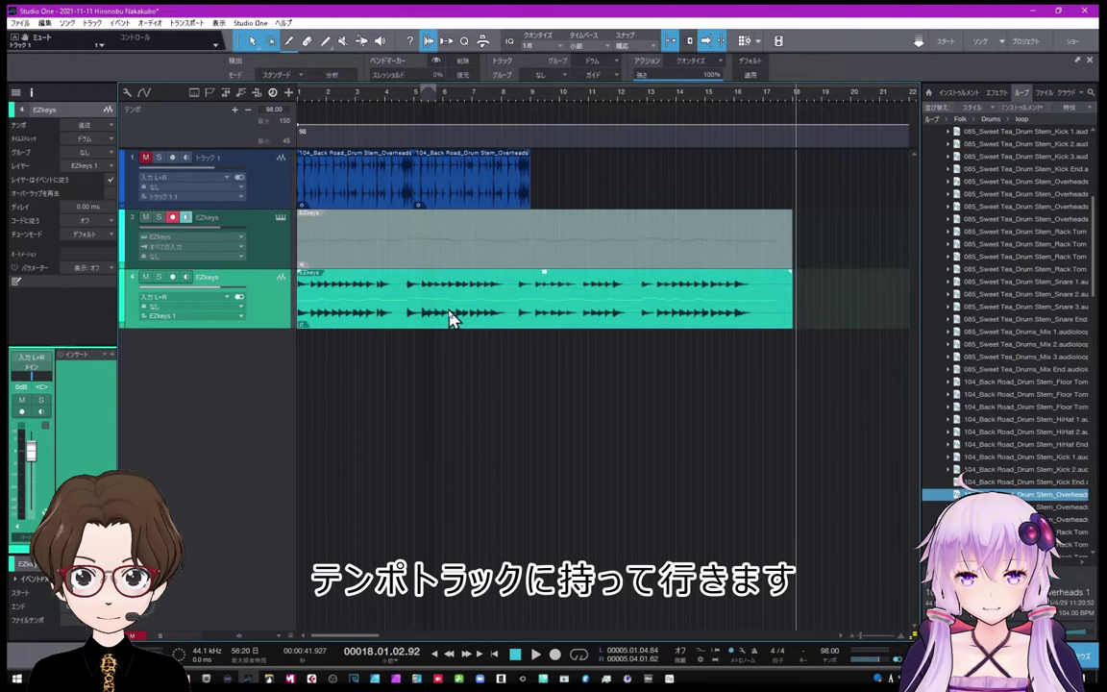
drag(452, 320, 451, 151)
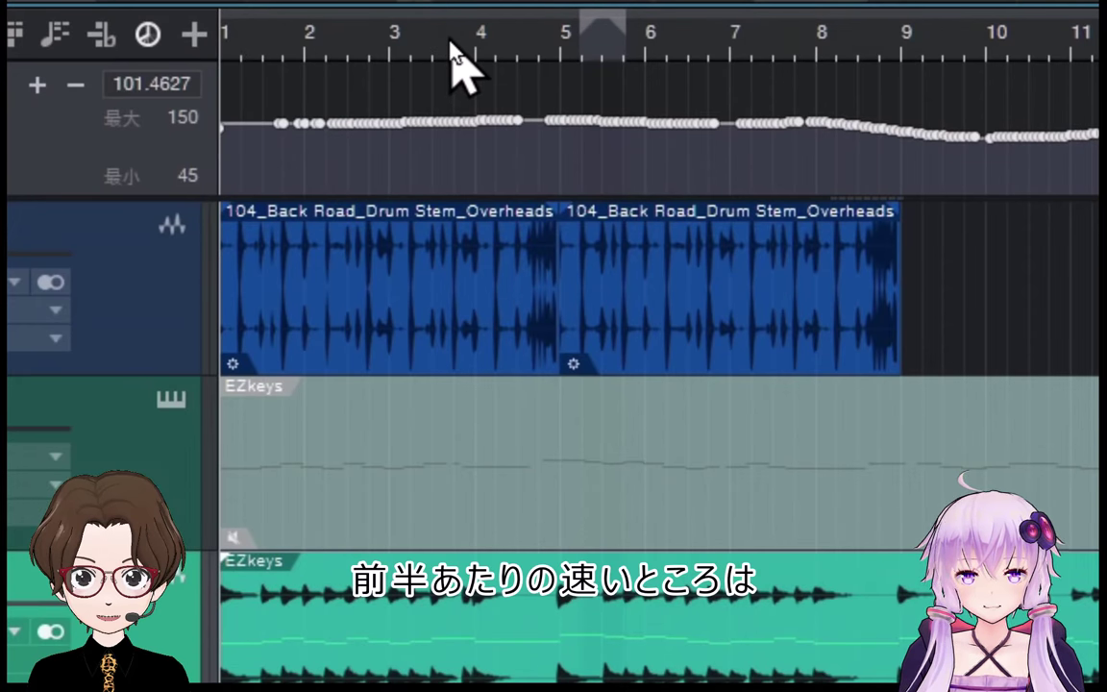
Step: Check the song tempo in the fast passage before bar 4 and the slow passage around bar 10
click(451, 44)
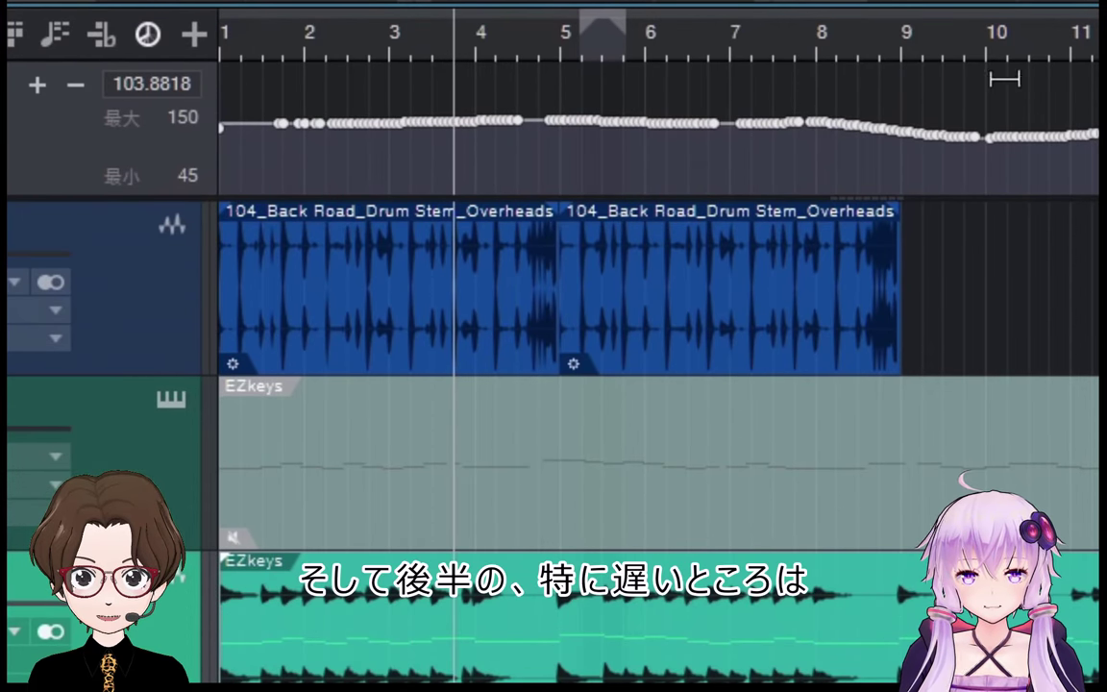
click(1000, 43)
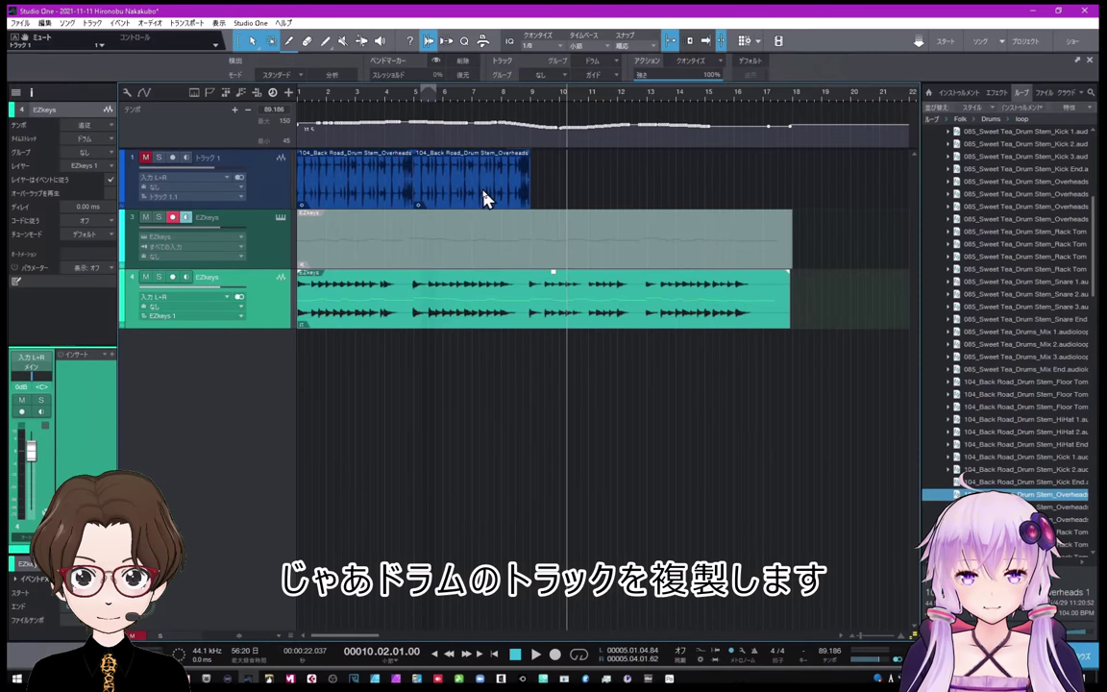
Step: Duplicate the second drum loop event twice so the drums run up to bar 17
click(485, 199)
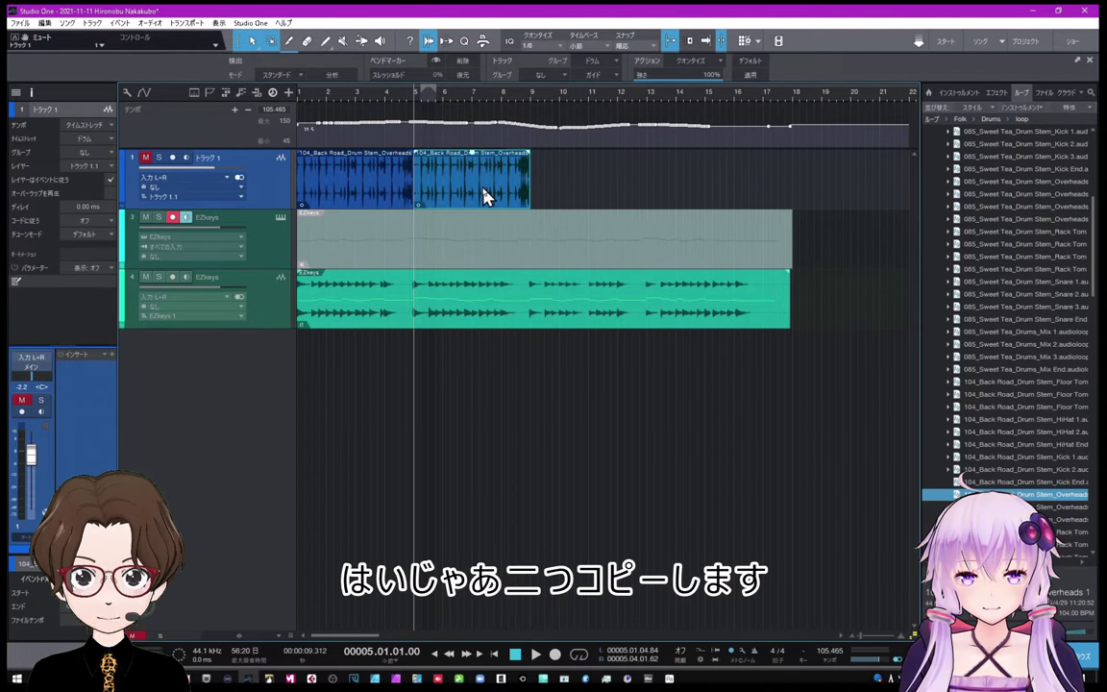
key(d)
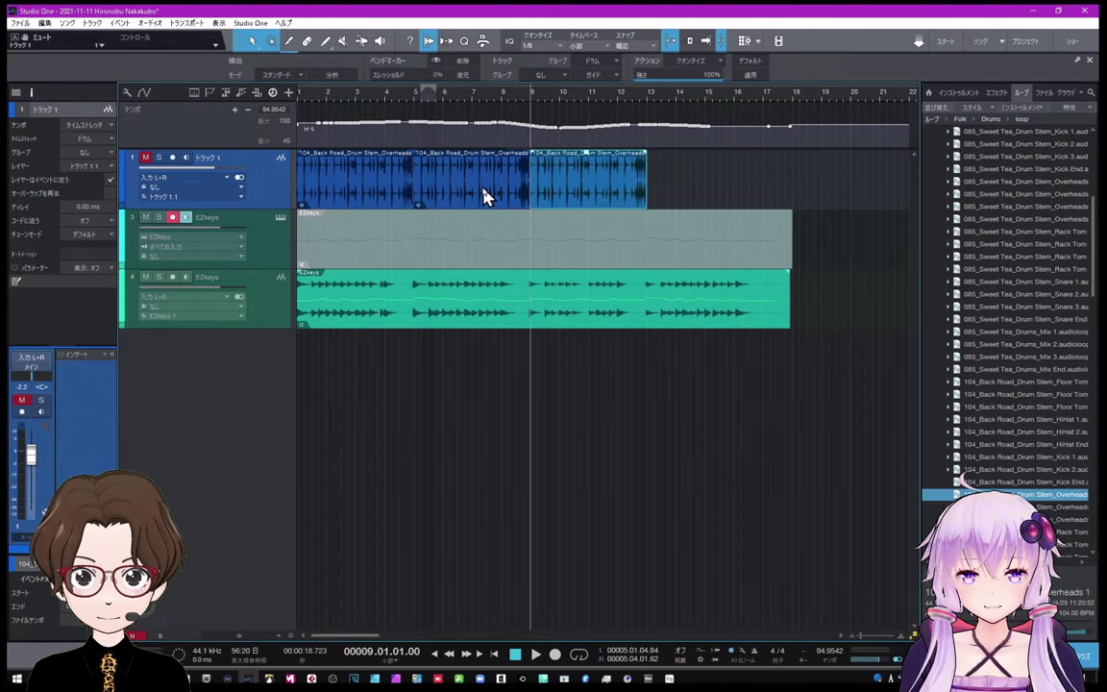
key(d)
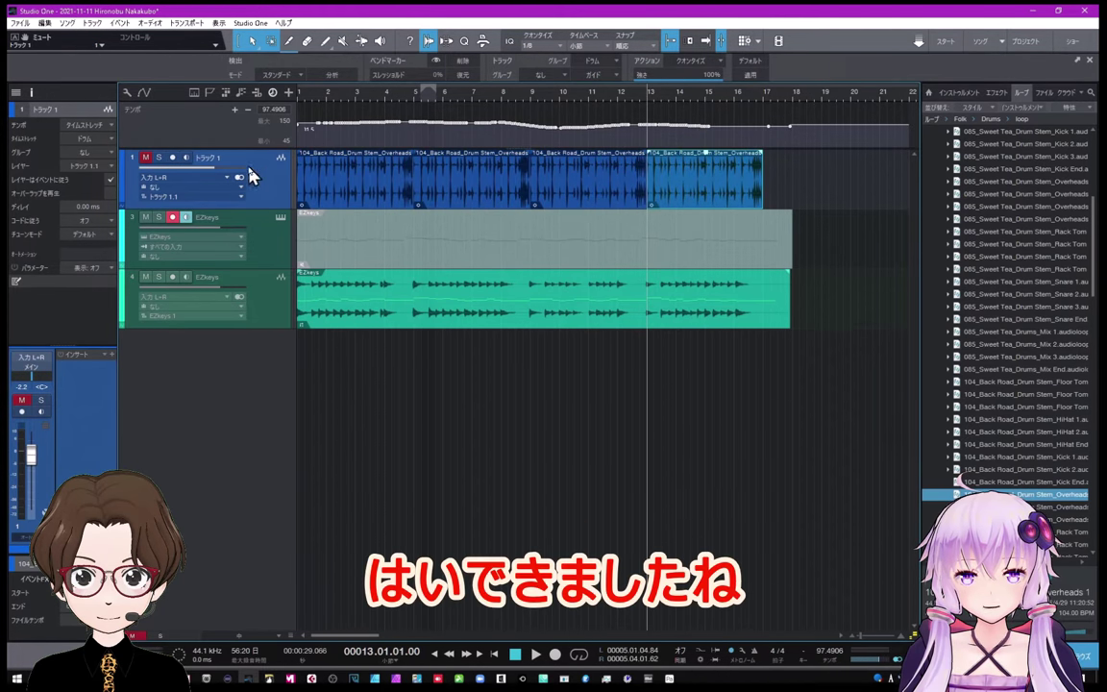
Step: Unmute the drum track and play the song from the start to hear the drums follow the piano
click(147, 159)
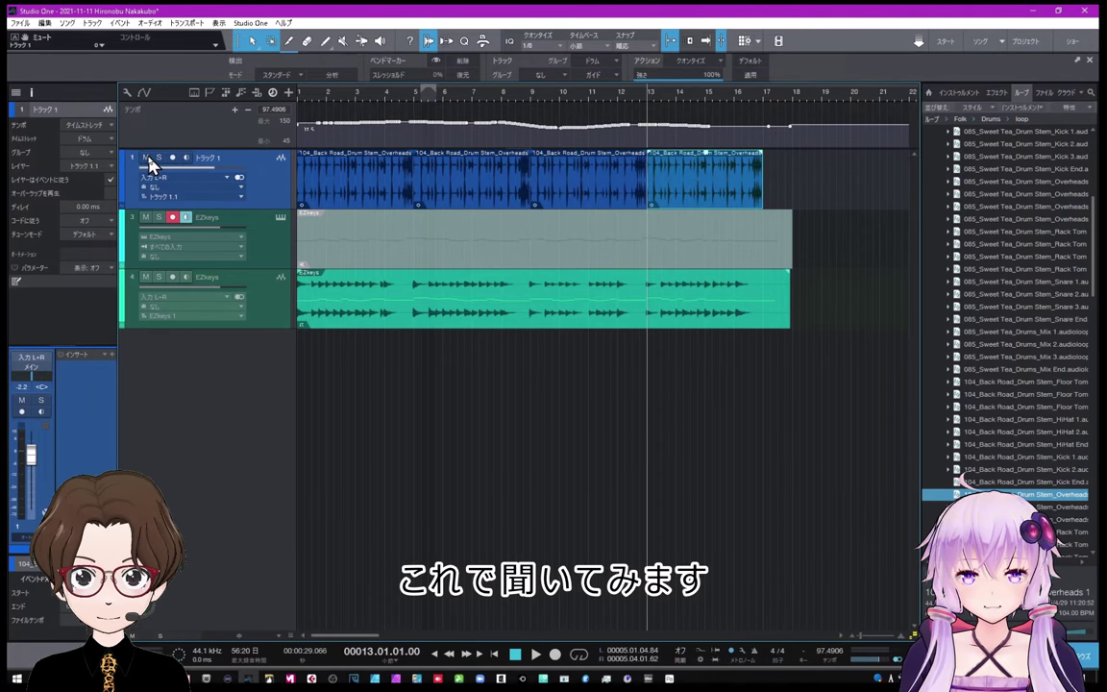
click(497, 654)
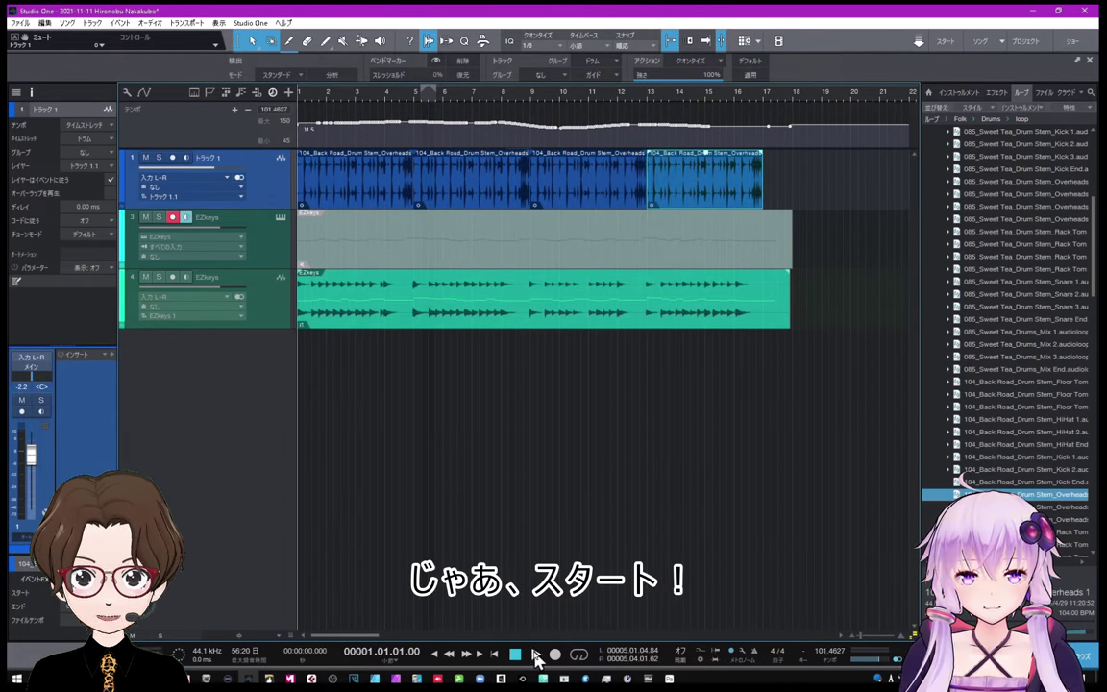
click(535, 655)
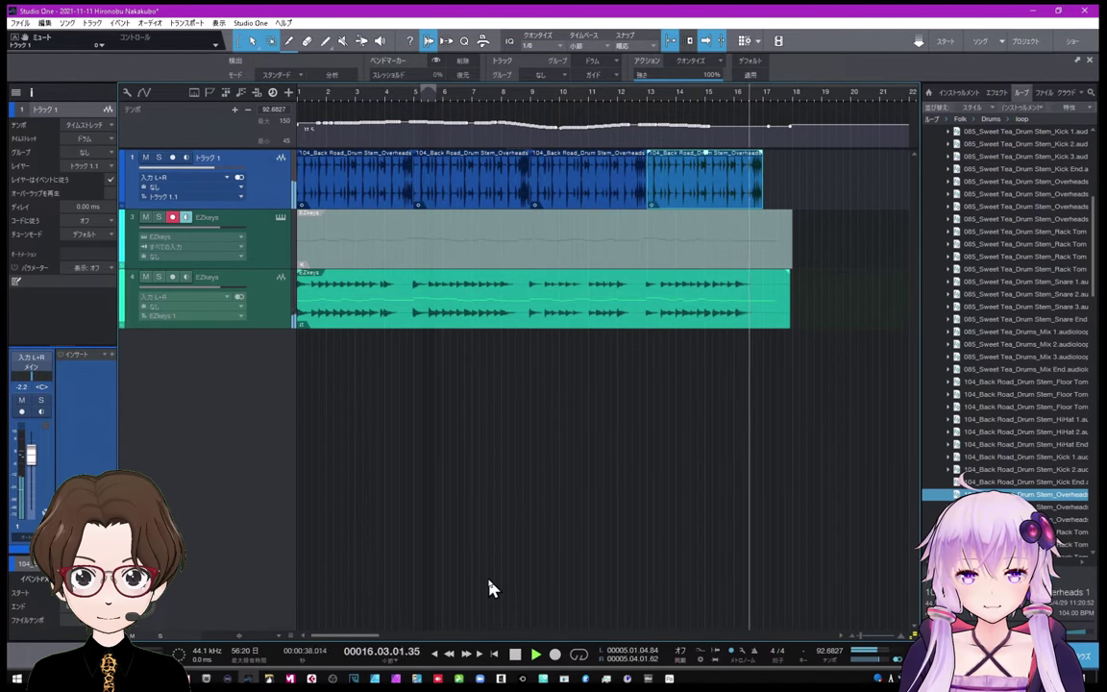
click(516, 657)
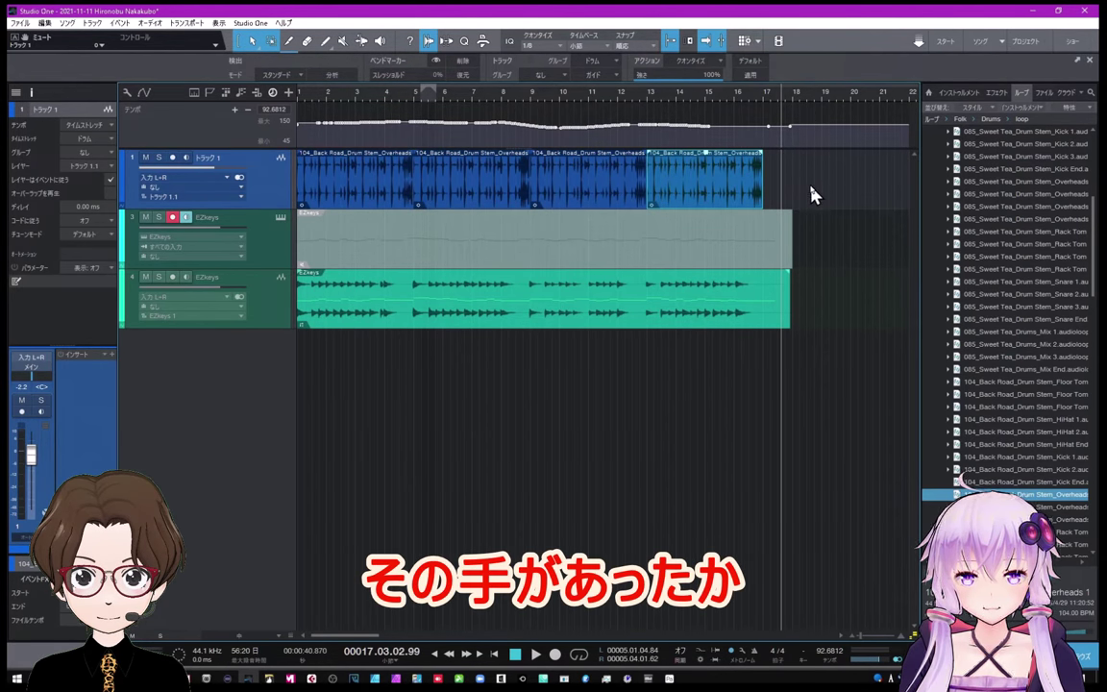
Step: Quantize all four drum loop events to 1/32 notes and play them back with the EZkeys audio track muted
drag(808, 193, 284, 198)
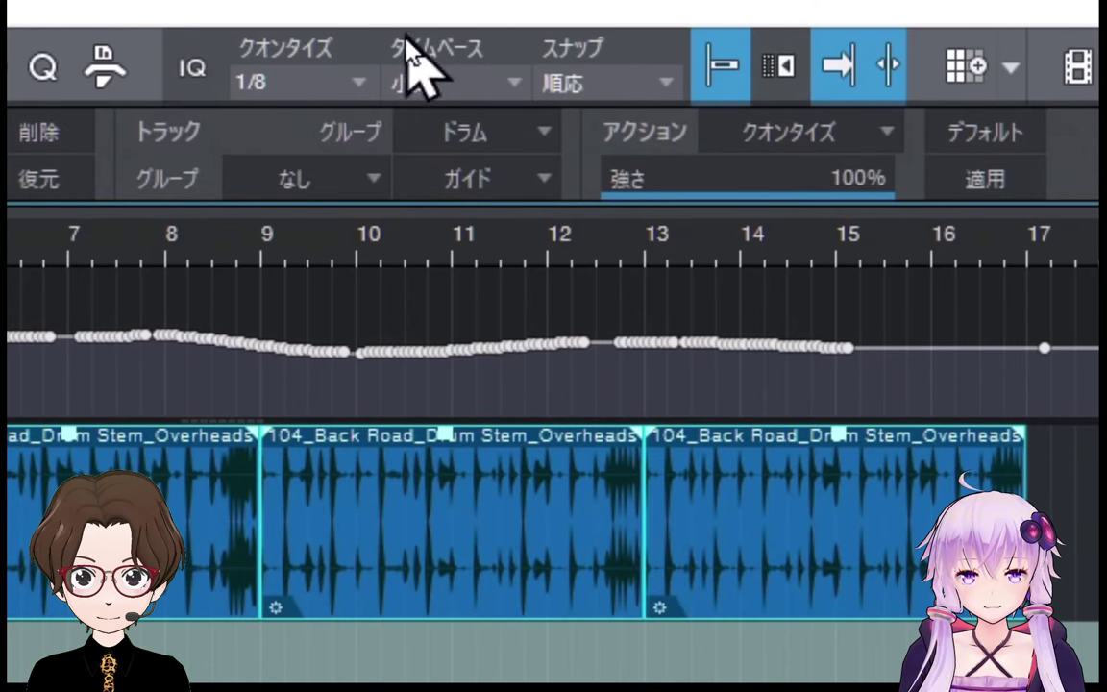
click(246, 83)
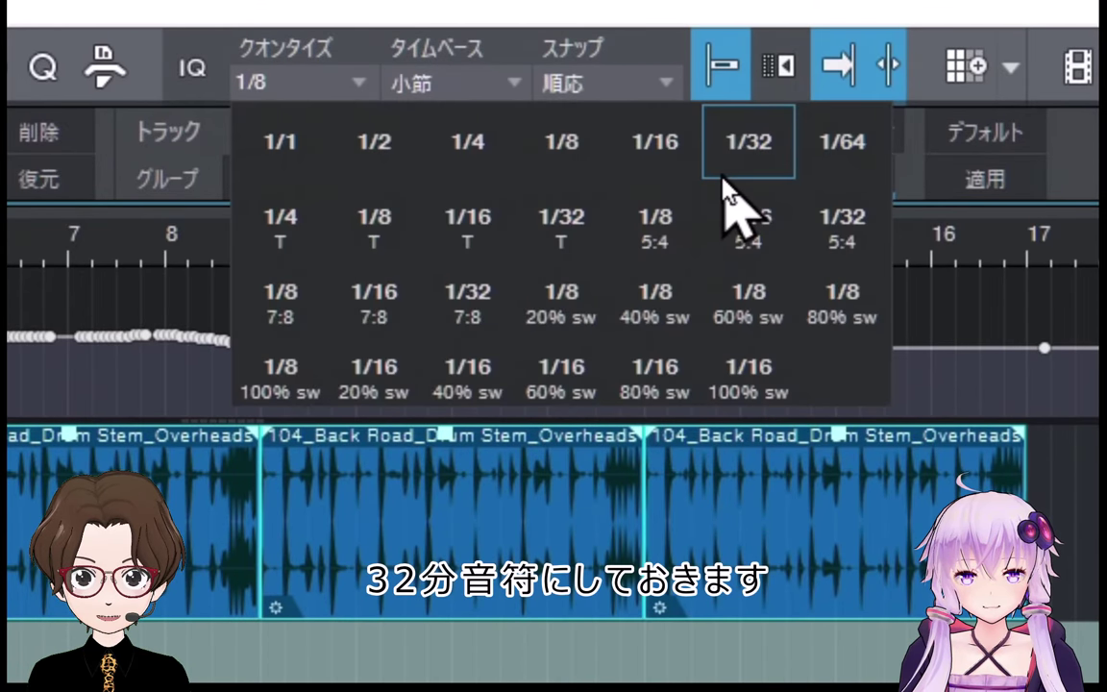
click(723, 176)
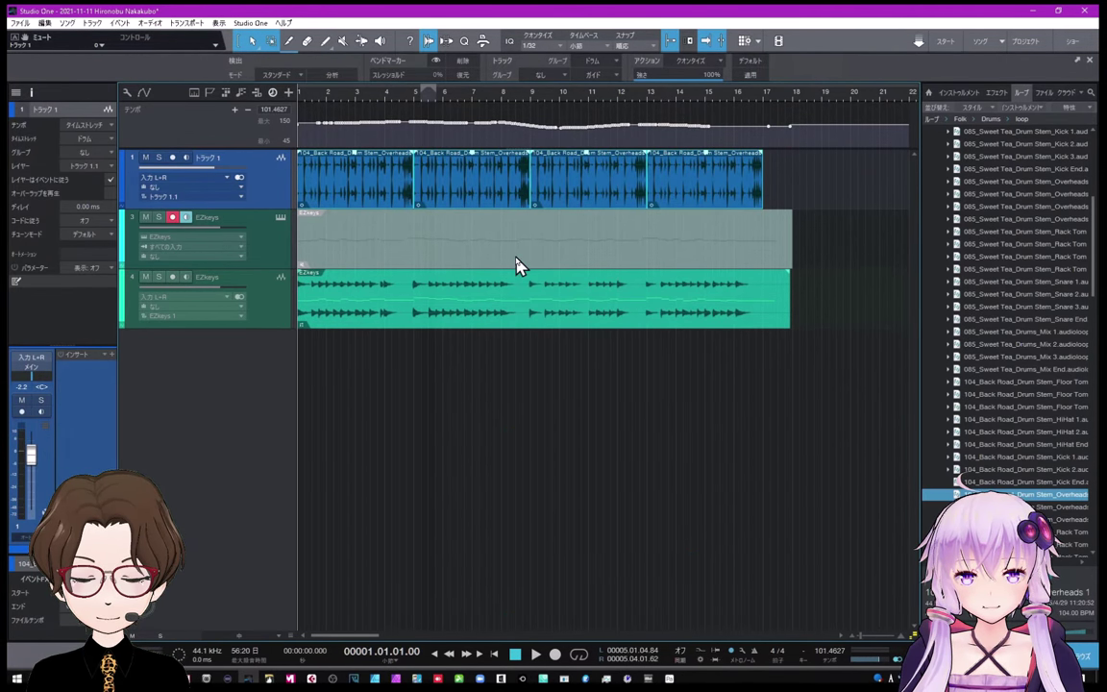
key(q)
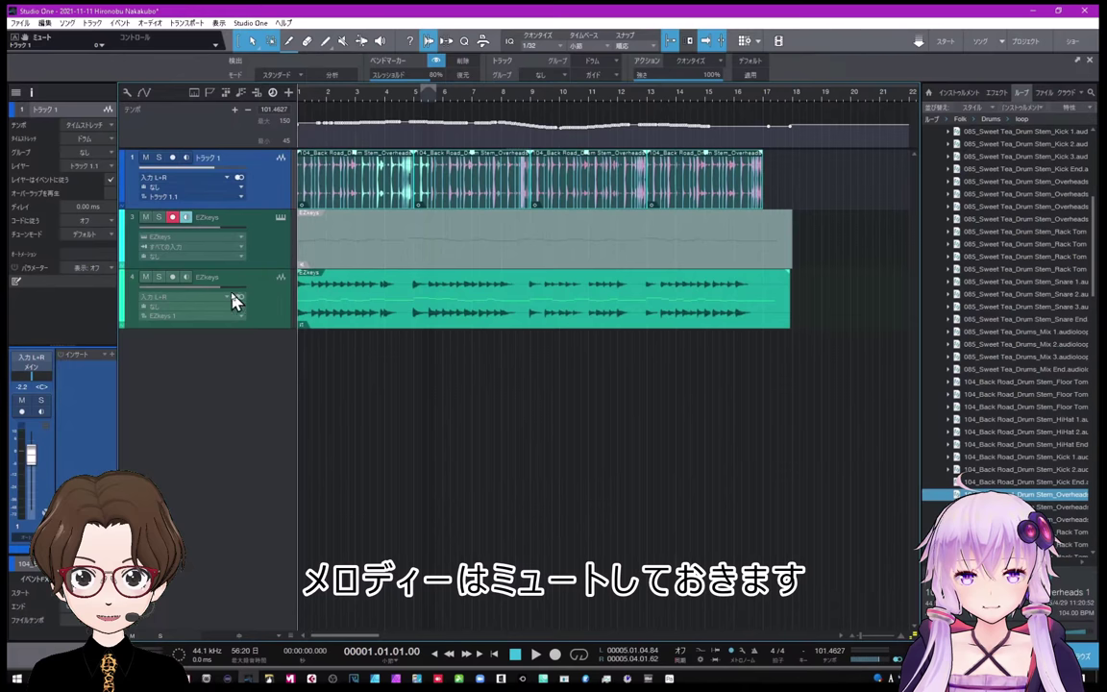
click(536, 655)
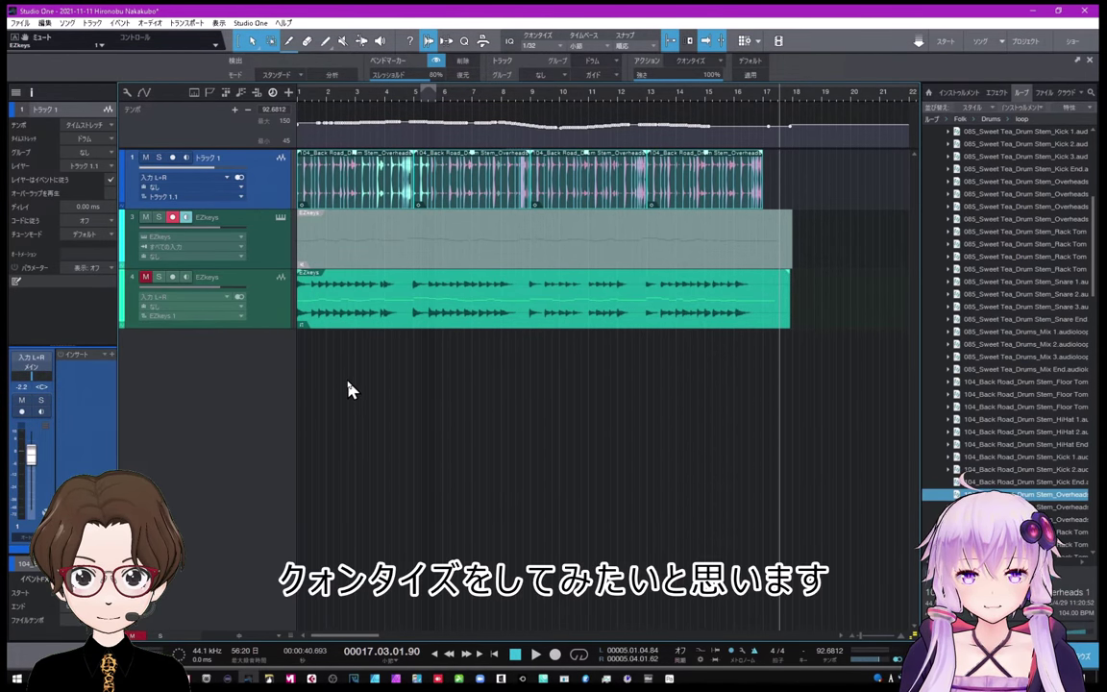
Step: Quantize the EZkeys audio event to 1/16 notes, then play the song from the start with the piano audio unmuted alongside the drums
click(550, 49)
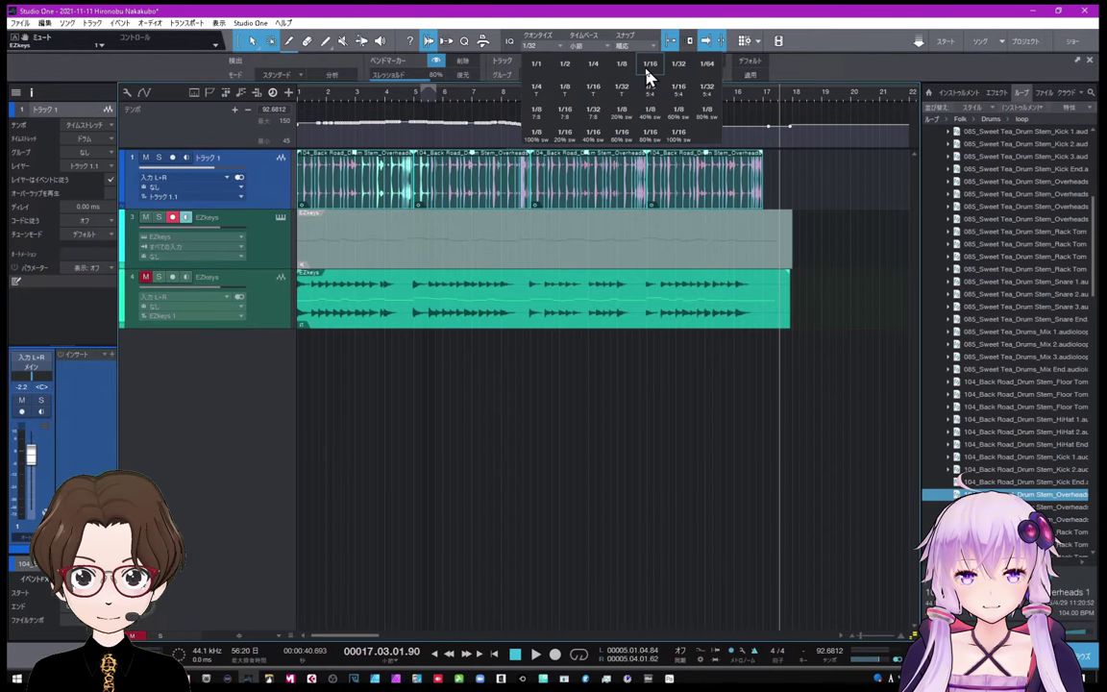
click(581, 60)
key(q)
click(470, 328)
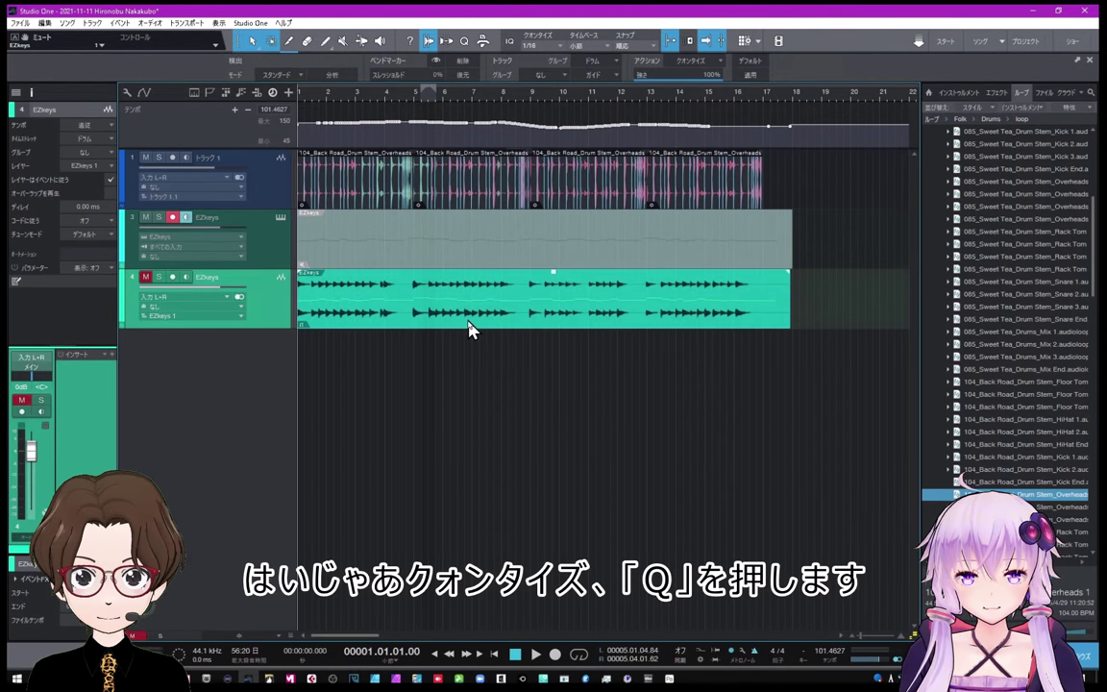
key(q)
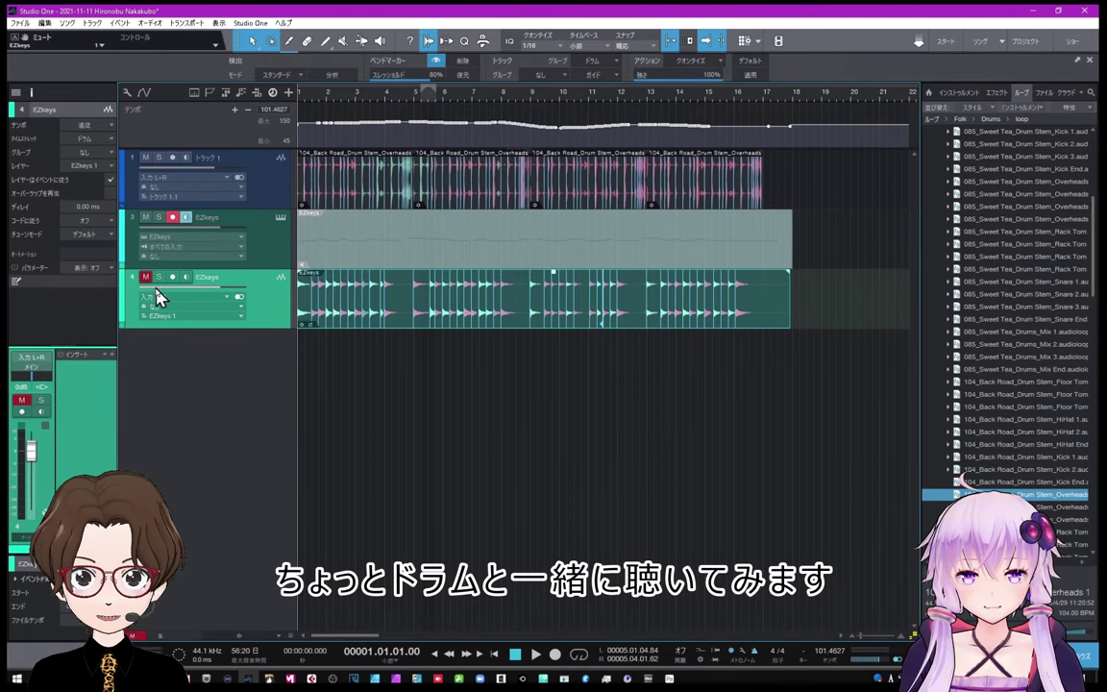
click(536, 657)
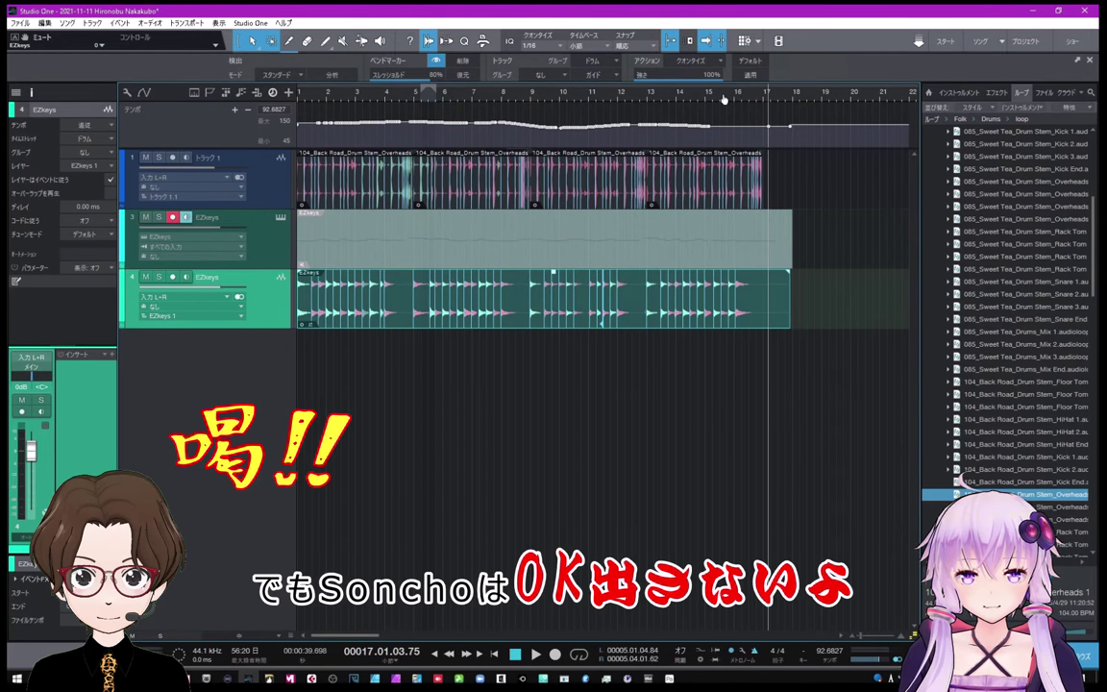
Step: With the Bend tool, move the late EZkeys bend markers near 15.2, 15.3, 15.4 and 16 back onto those beats
drag(721, 99, 680, 126)
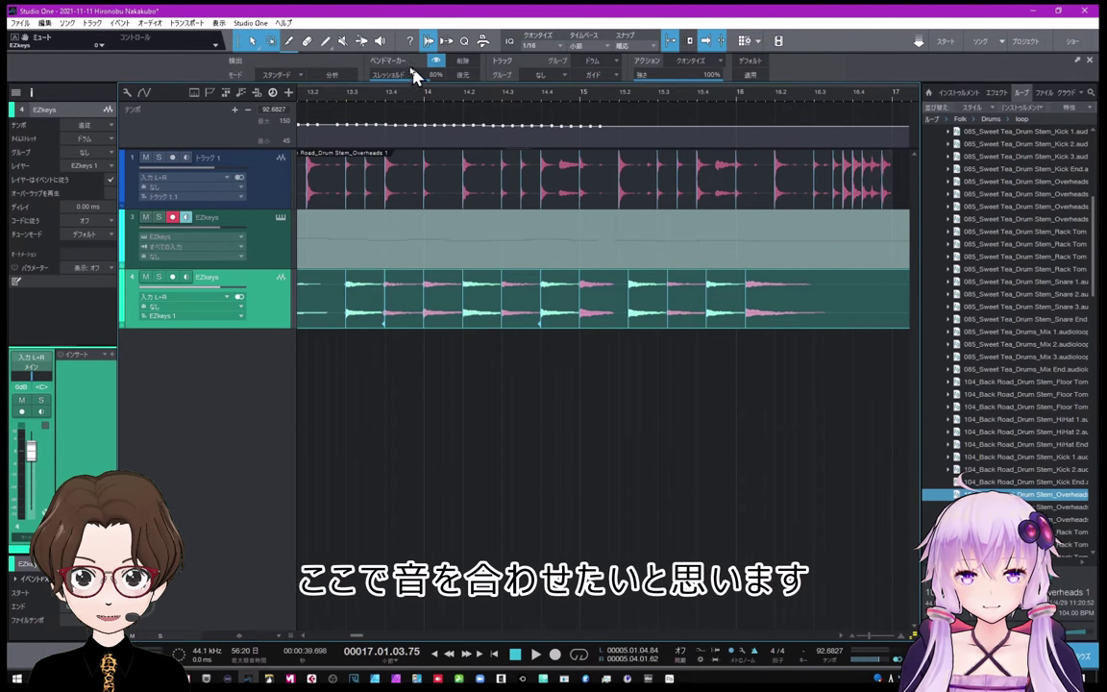
click(363, 42)
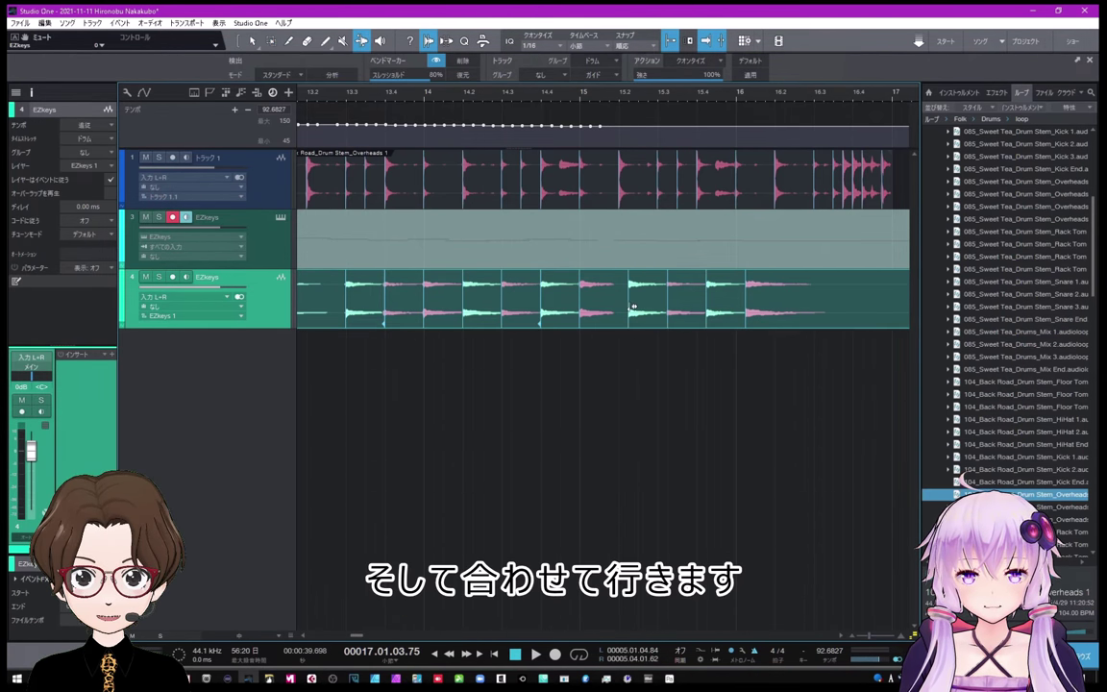
click(623, 301)
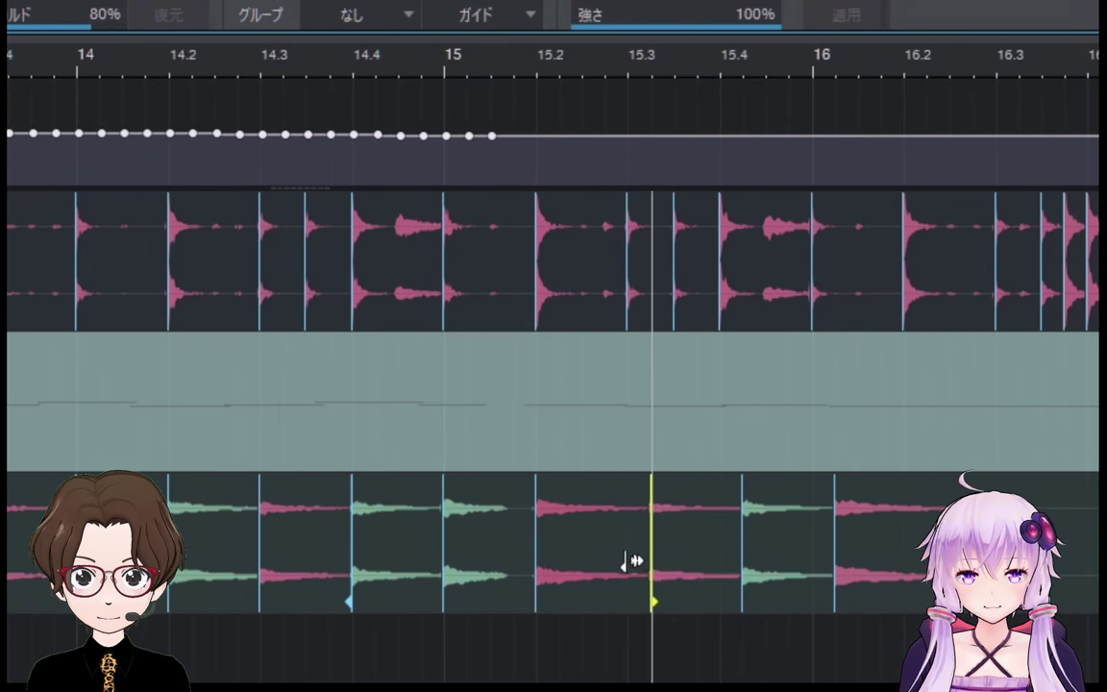
drag(632, 561, 631, 561)
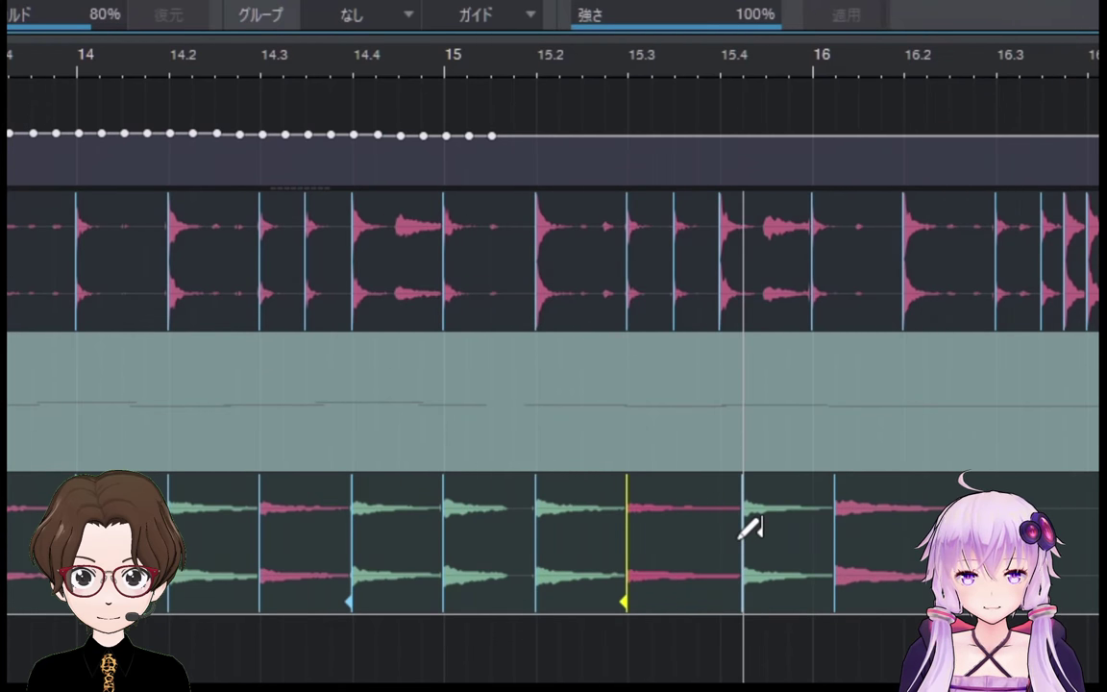
drag(740, 553, 733, 555)
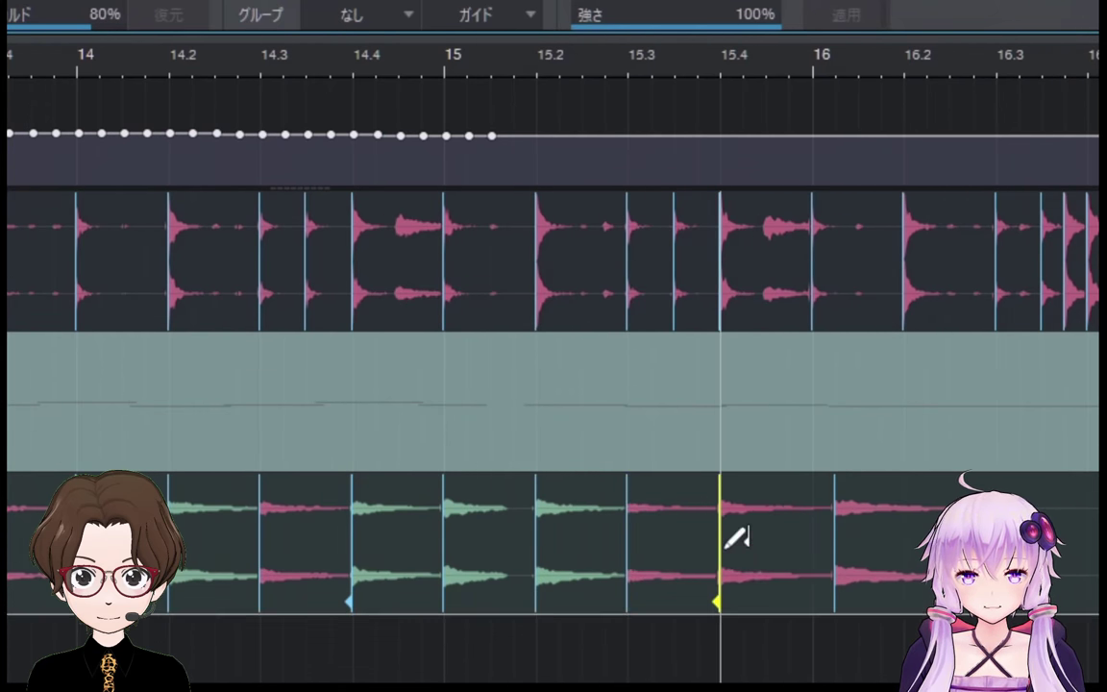
drag(832, 544, 824, 549)
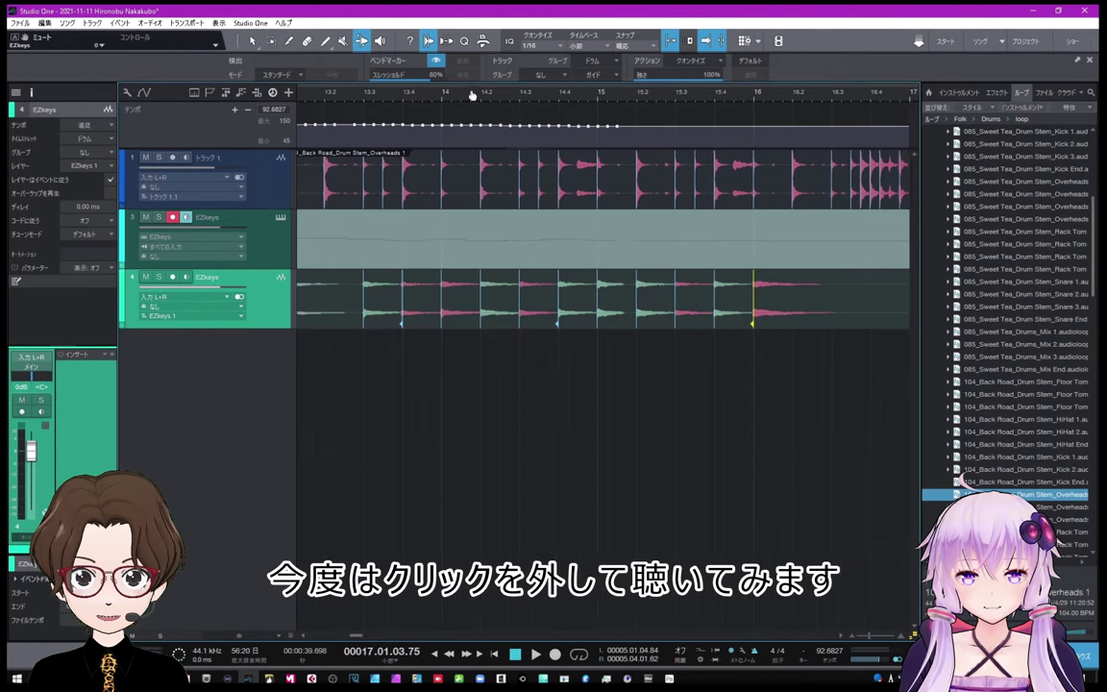
Step: Play the song from 13.4 through the end to check the corrected piano timing against the drums
click(440, 101)
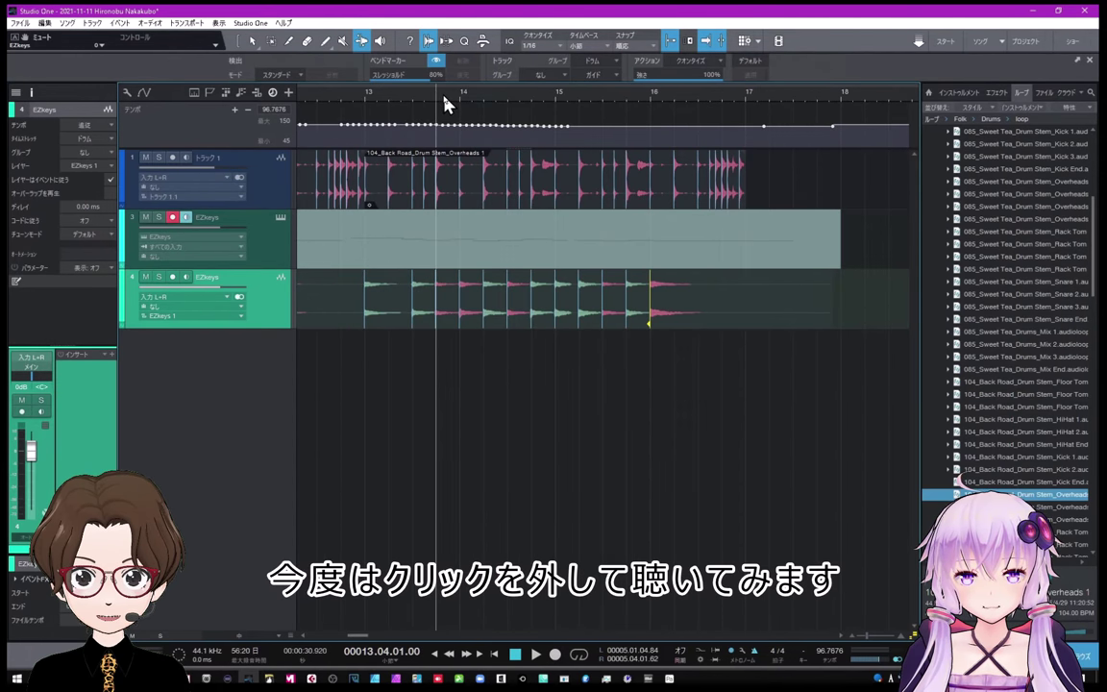
click(537, 656)
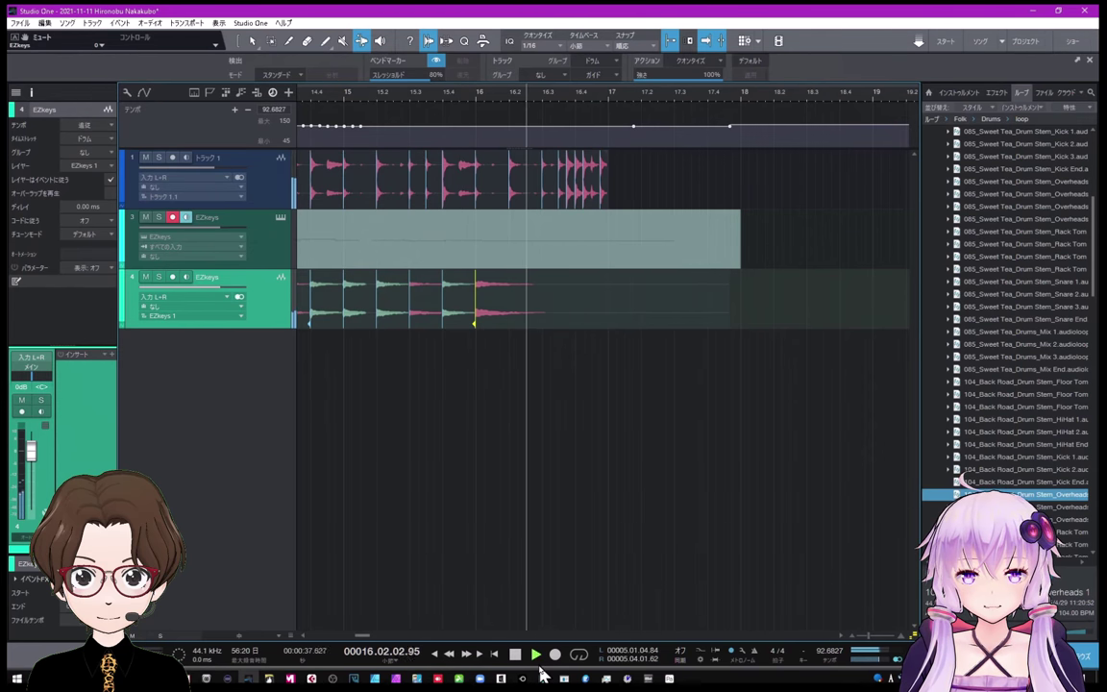
click(535, 654)
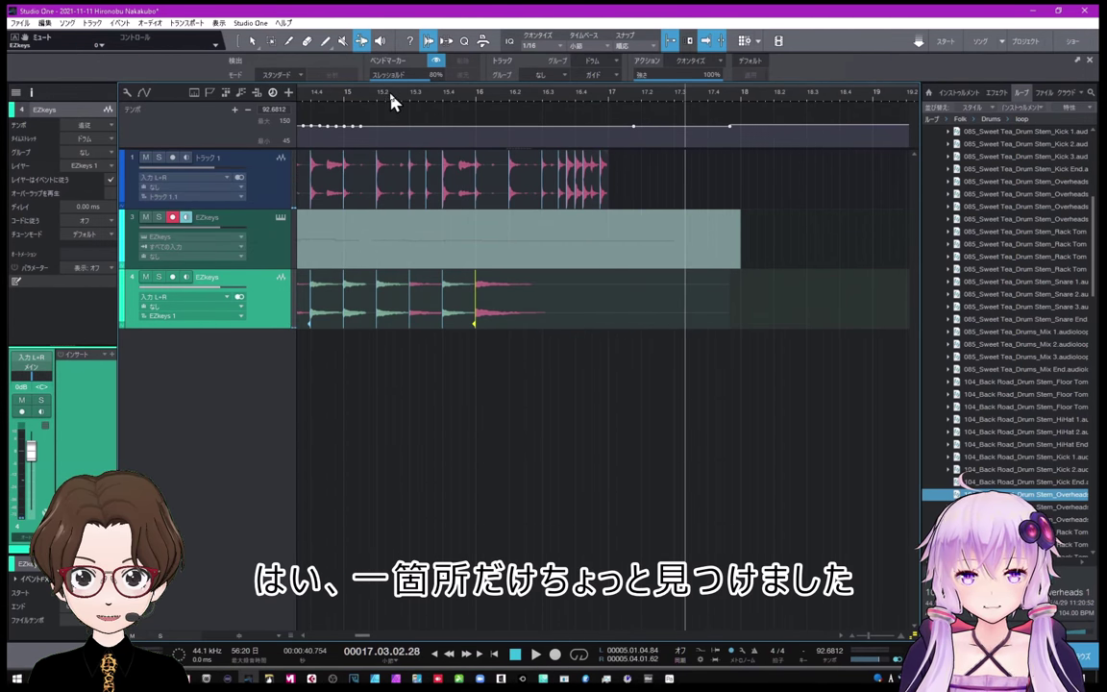
Step: Move the late EZkeys bend marker just after the start of bar 11 back onto the downbeat
drag(391, 101, 488, 204)
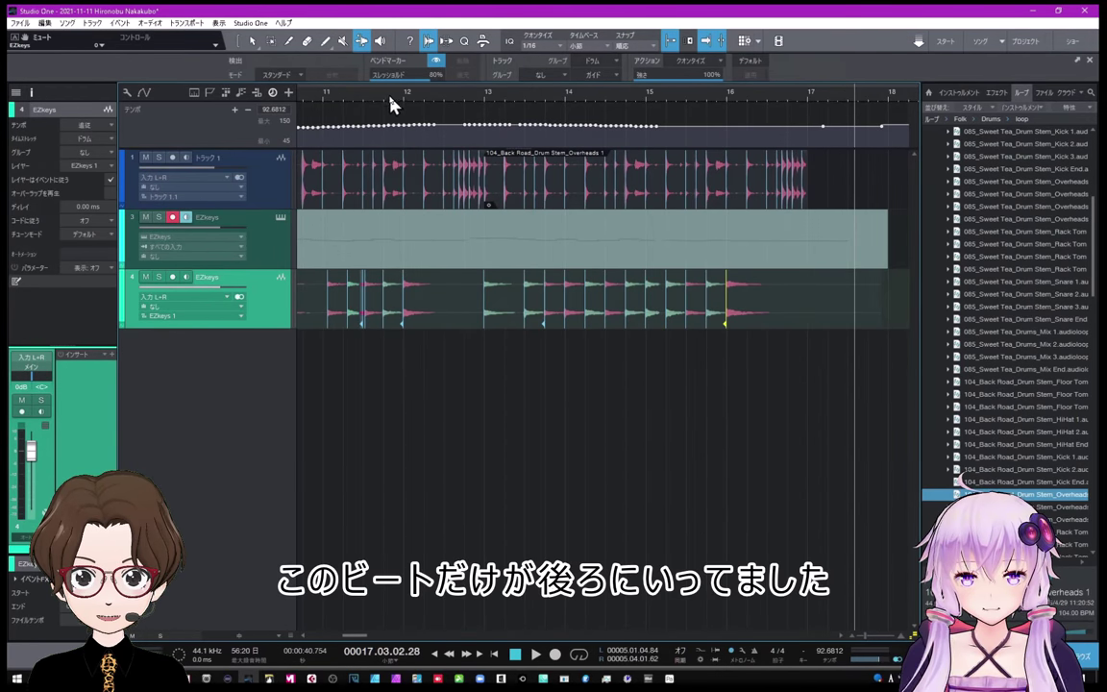
drag(395, 104, 416, 139)
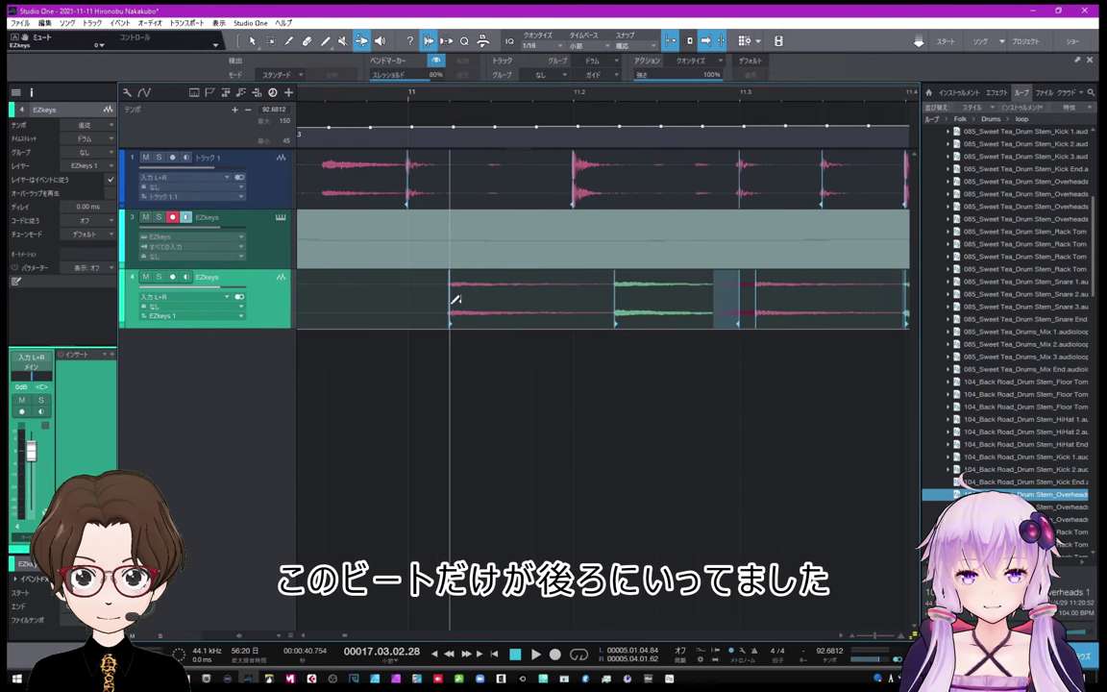
drag(456, 300, 421, 313)
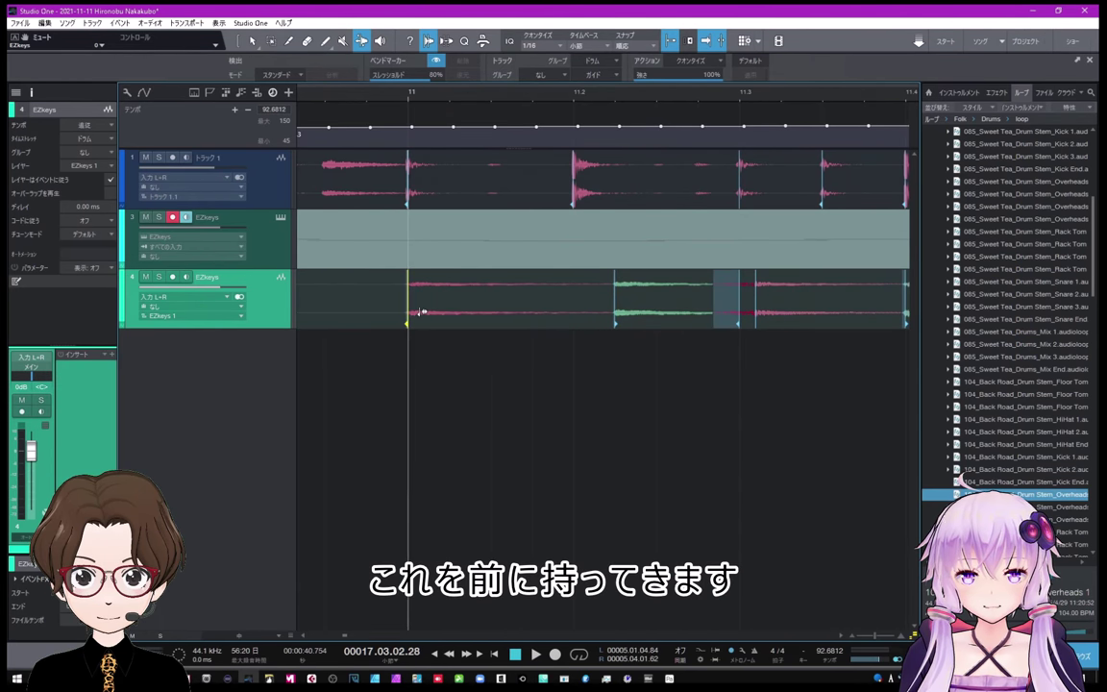
Step: Play the song from around bar 10 to check the corrected piano note at bar 11
drag(423, 103, 461, 91)
click(384, 102)
key(space)
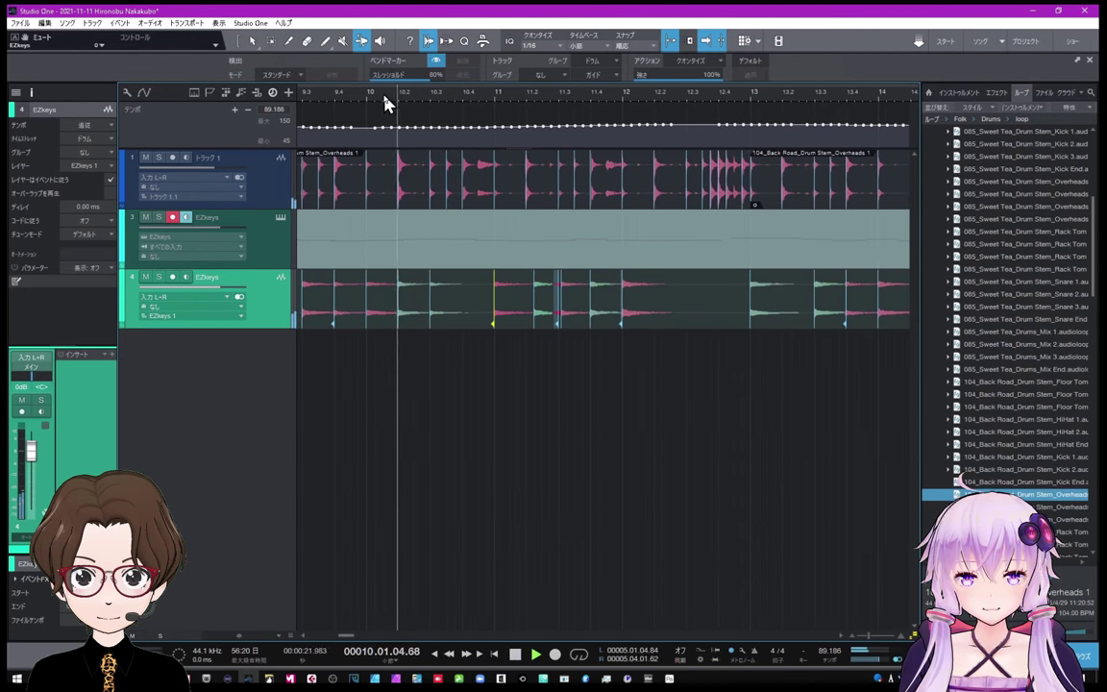